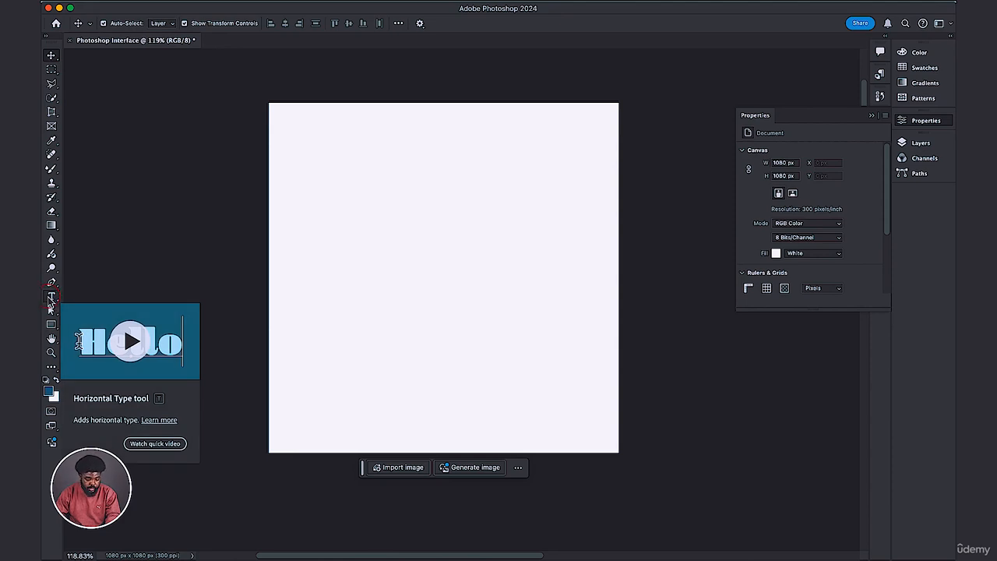
# - Add horizontal text reading "THIS" in the upper-left part of the canvas with the Horizontal Type tool
pyautogui.click(51, 299)
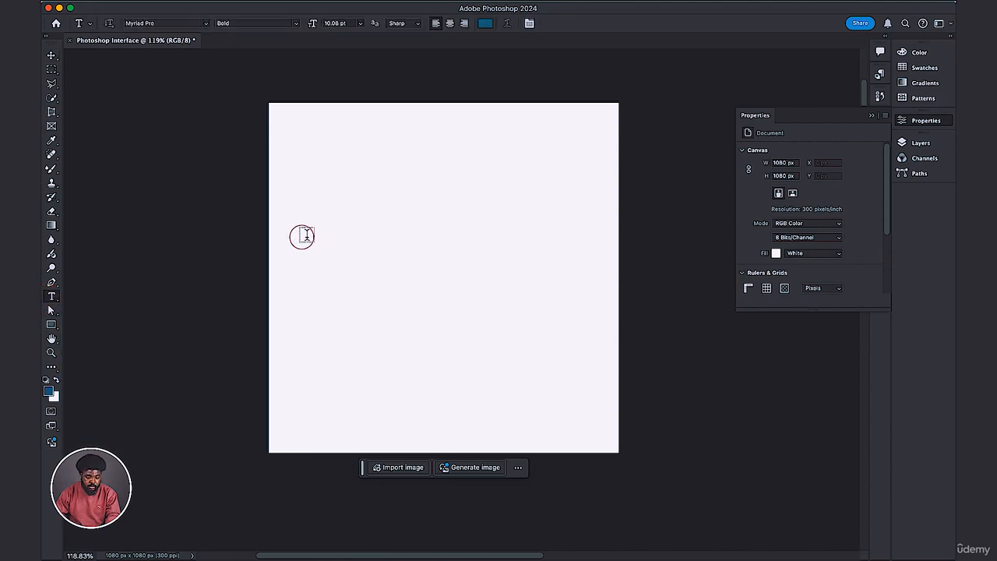
pyautogui.click(334, 189)
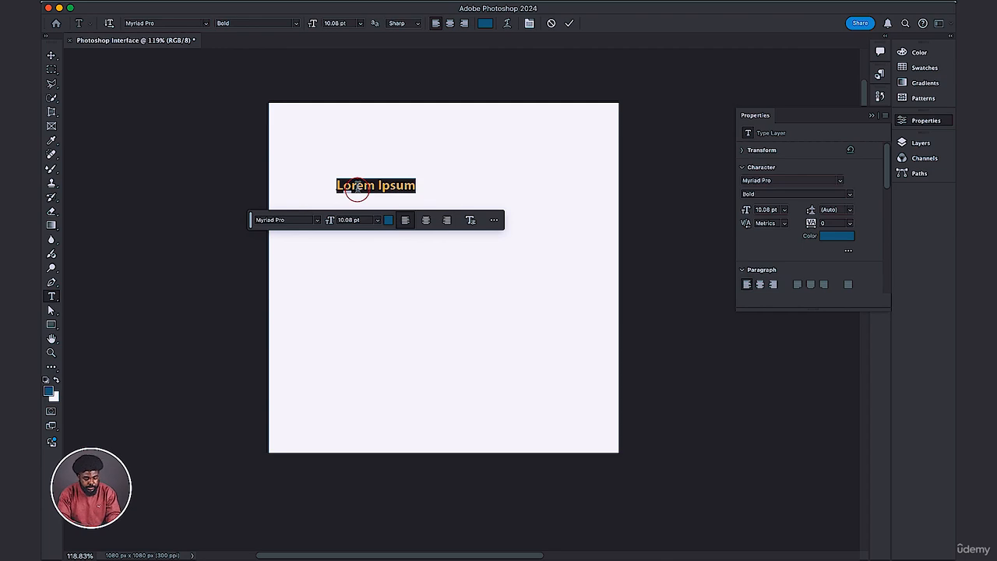
pyautogui.press('BackSpace')
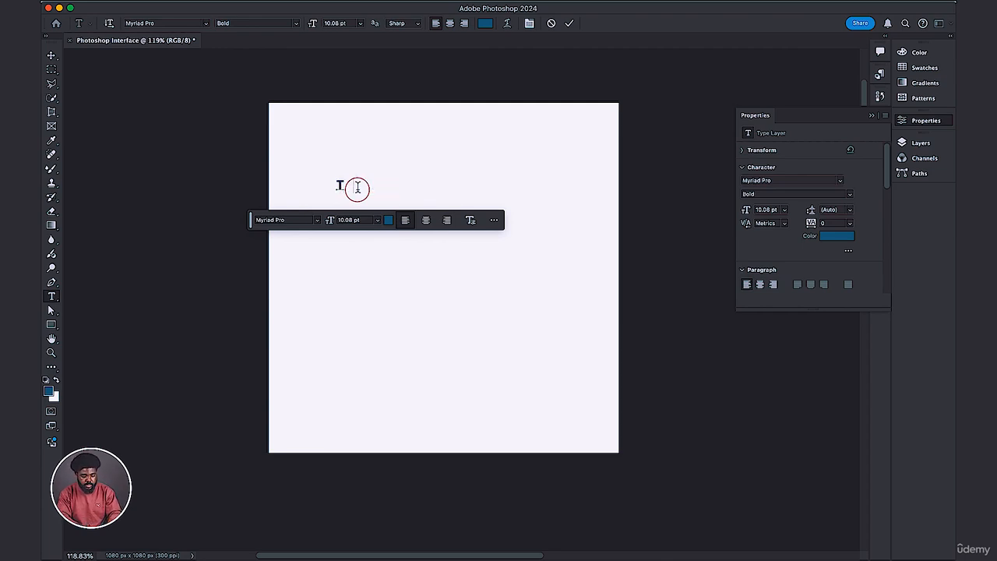
pyautogui.write('THIS')
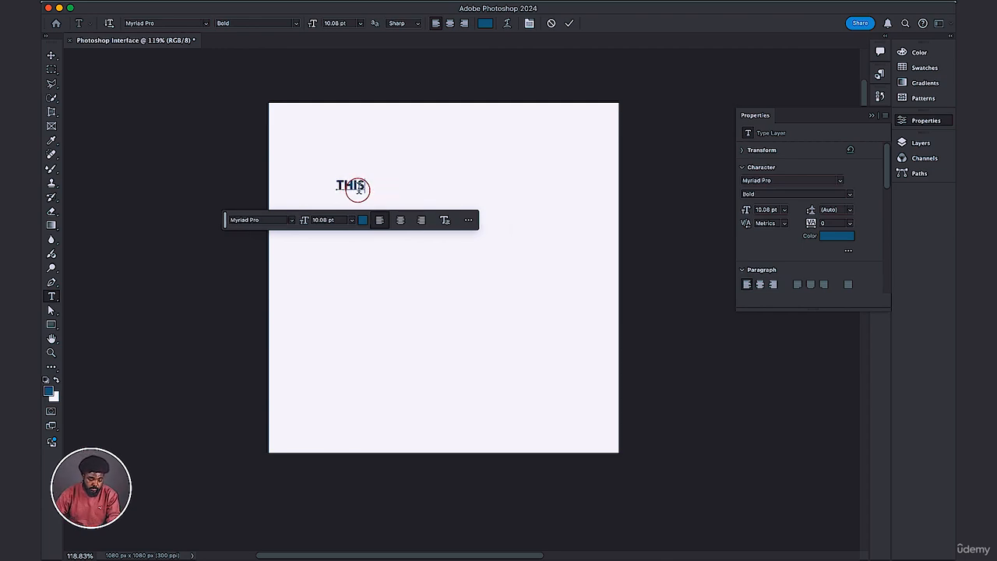
pyautogui.click(571, 24)
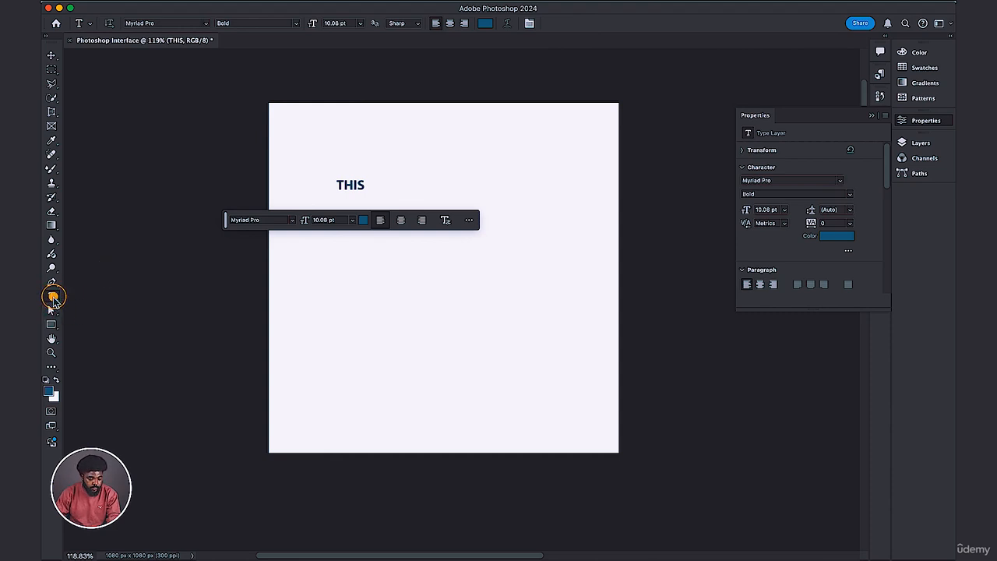
# - Add vertical text reading "THIS" just right of the horizontal word with the Vertical Type tool
pyautogui.click(52, 297)
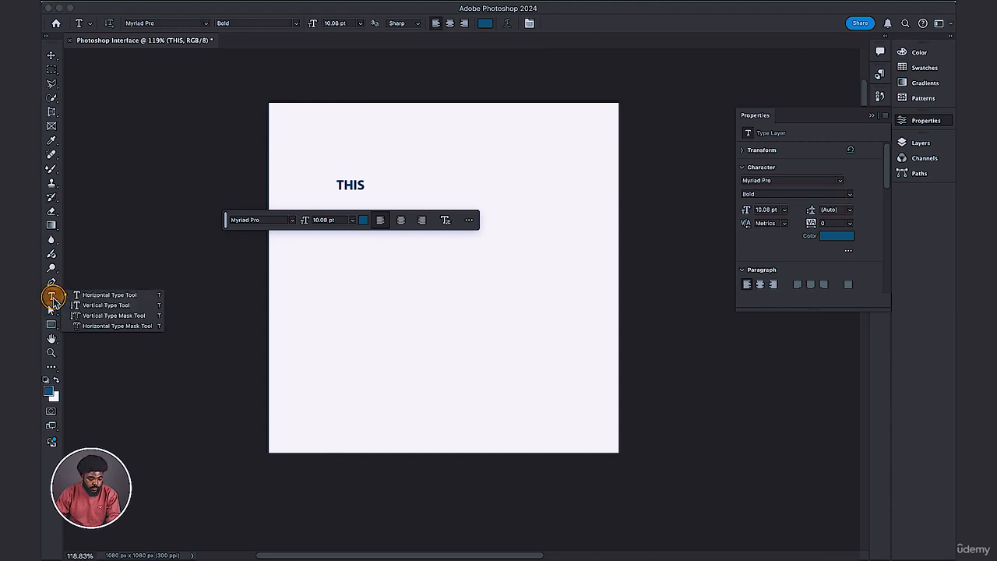
pyautogui.click(111, 306)
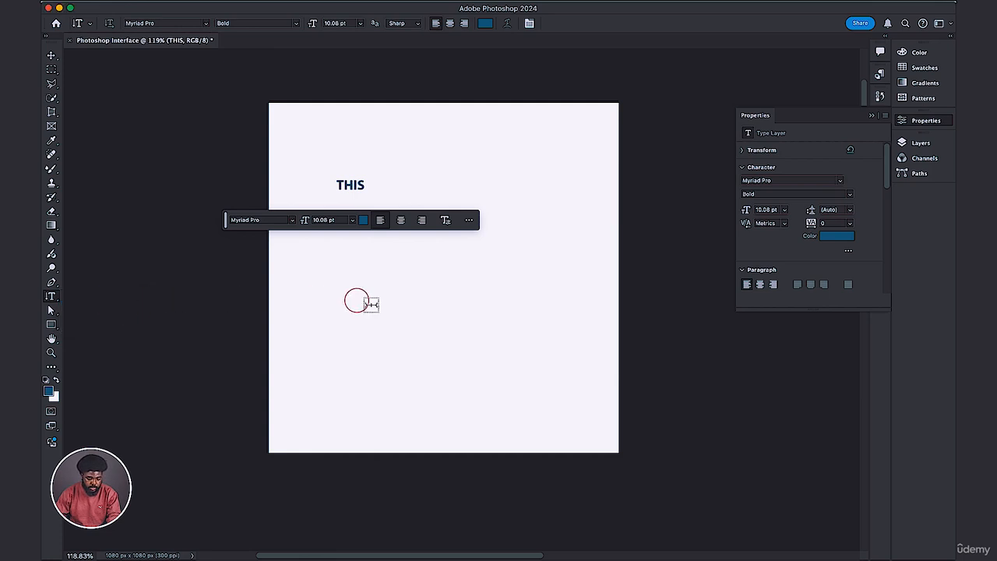
pyautogui.click(412, 179)
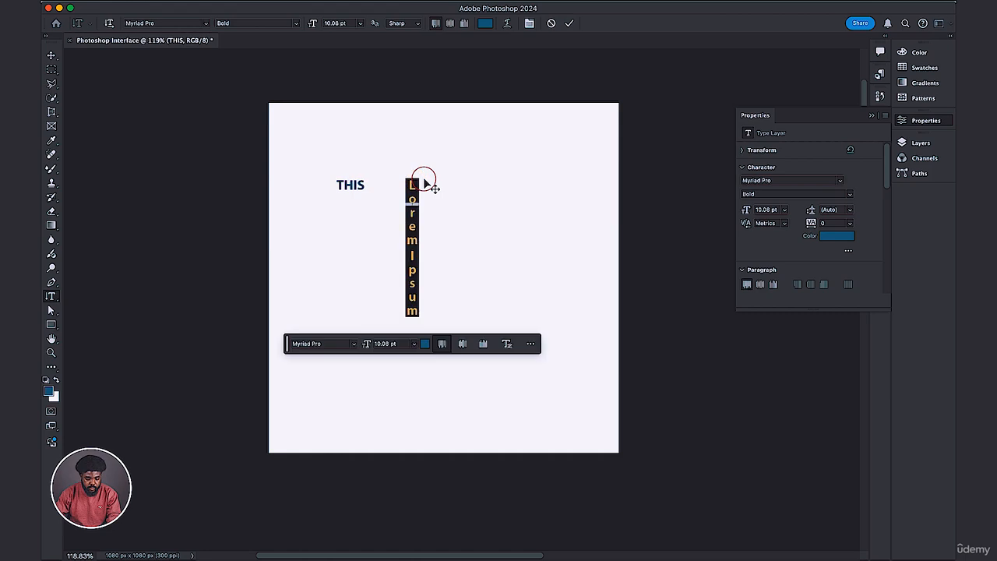
pyautogui.press('BackSpace')
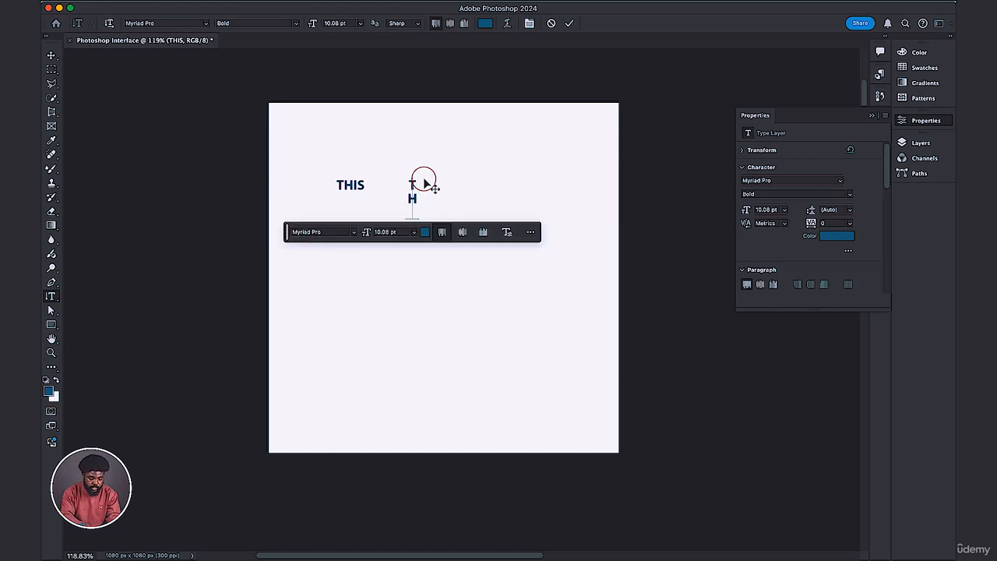
pyautogui.write('THIS')
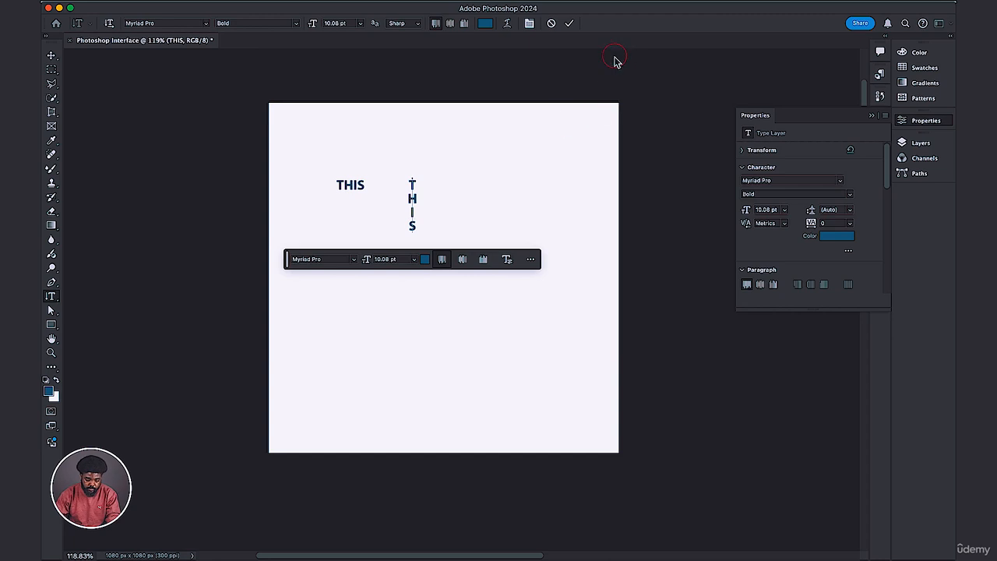
pyautogui.click(571, 22)
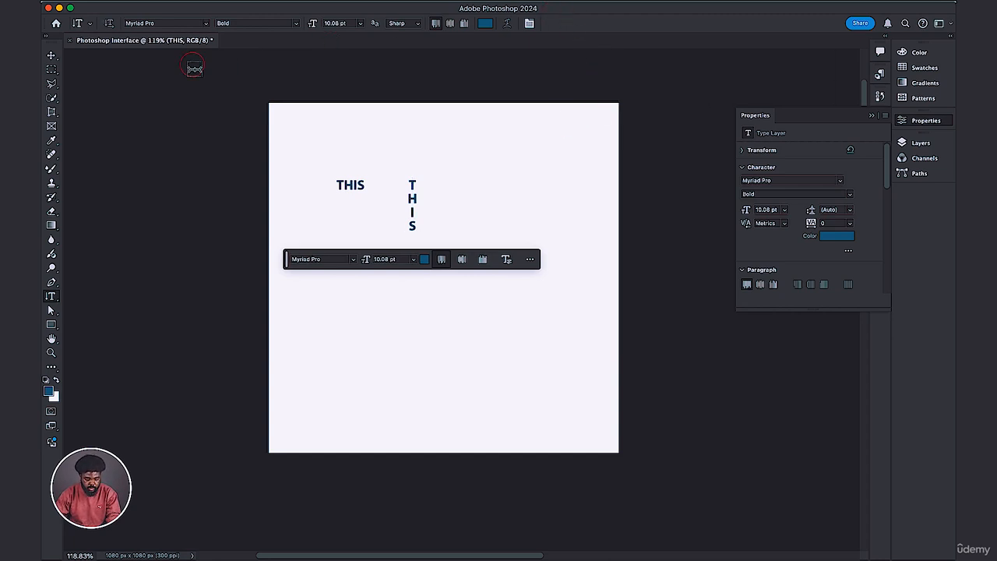
pyautogui.press('v')
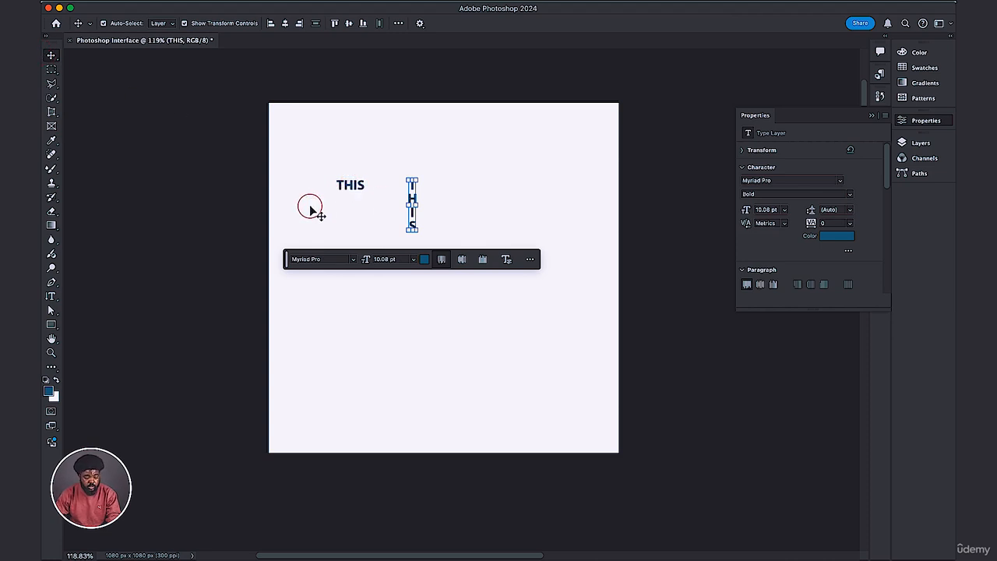
pyautogui.click(192, 379)
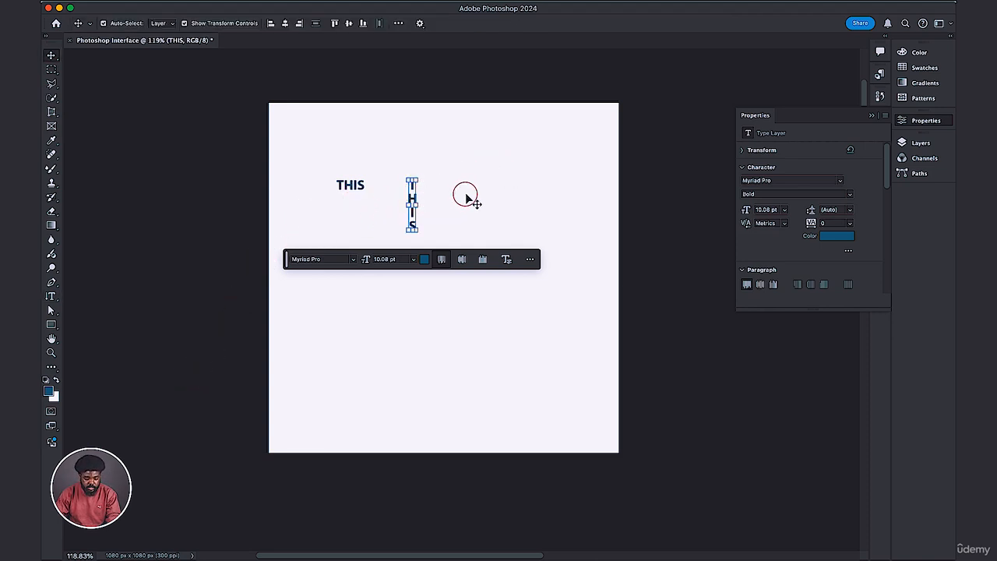
pyautogui.press('t')
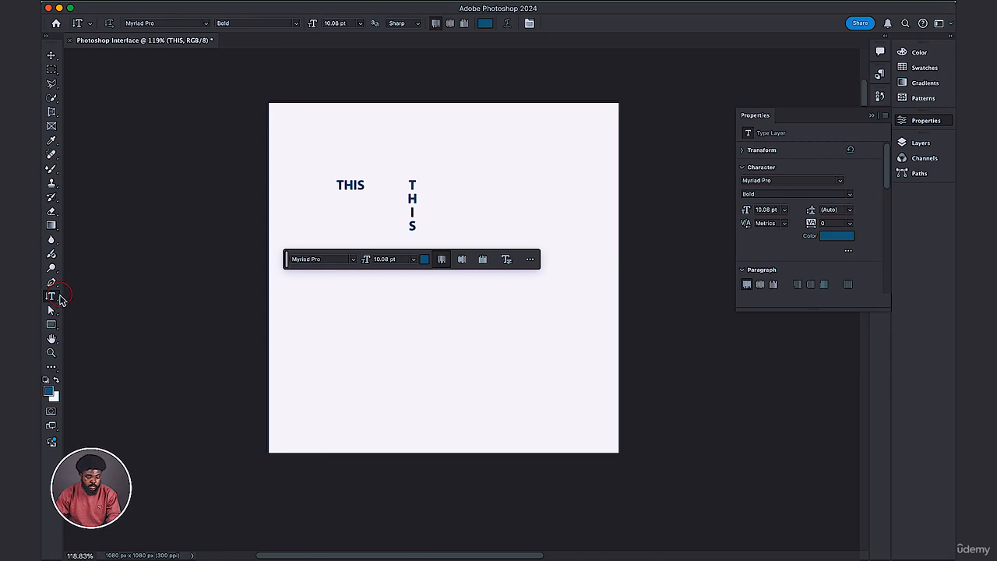
pyautogui.click(352, 184)
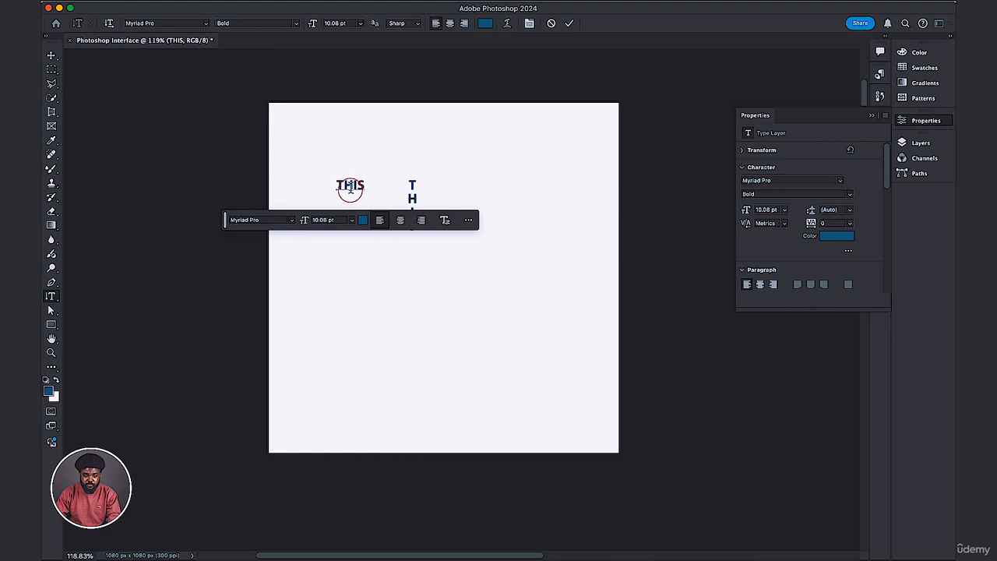
pyautogui.click(571, 23)
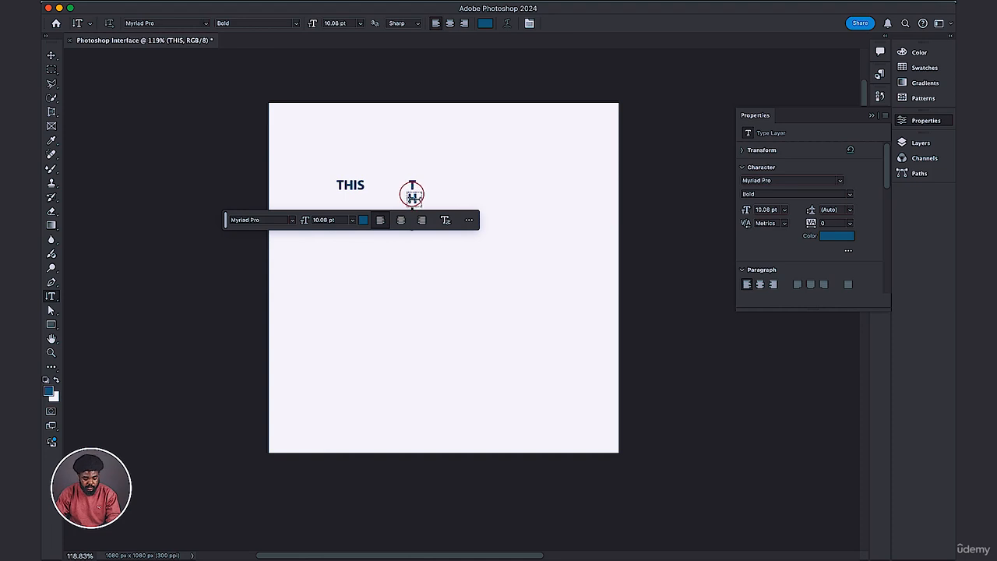
# - Move the horizontal "THIS" to the middle of the canvas and centre the vertical "THIS" directly above it
pyautogui.press('v')
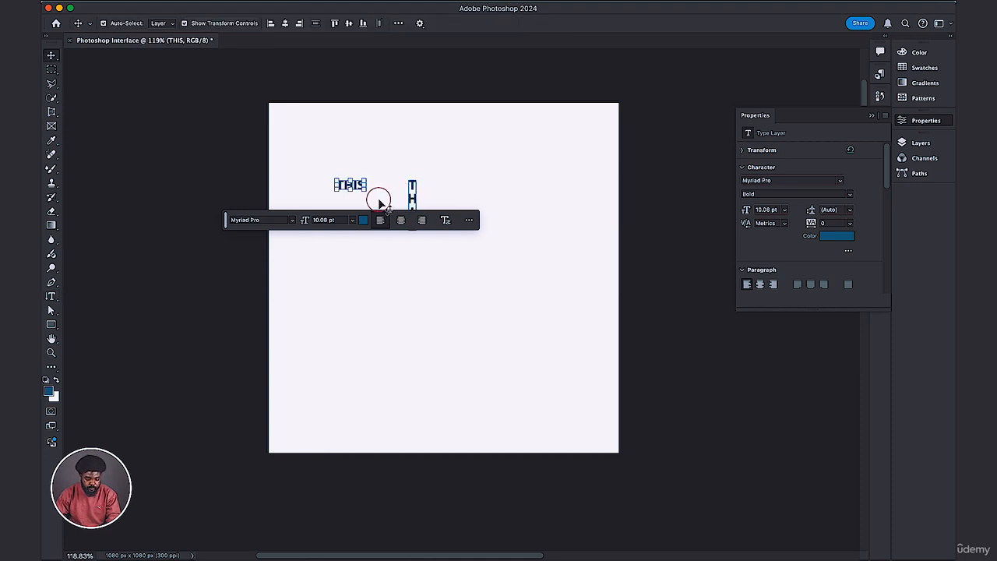
pyautogui.moveTo(347, 187); pyautogui.dragTo(432, 272)
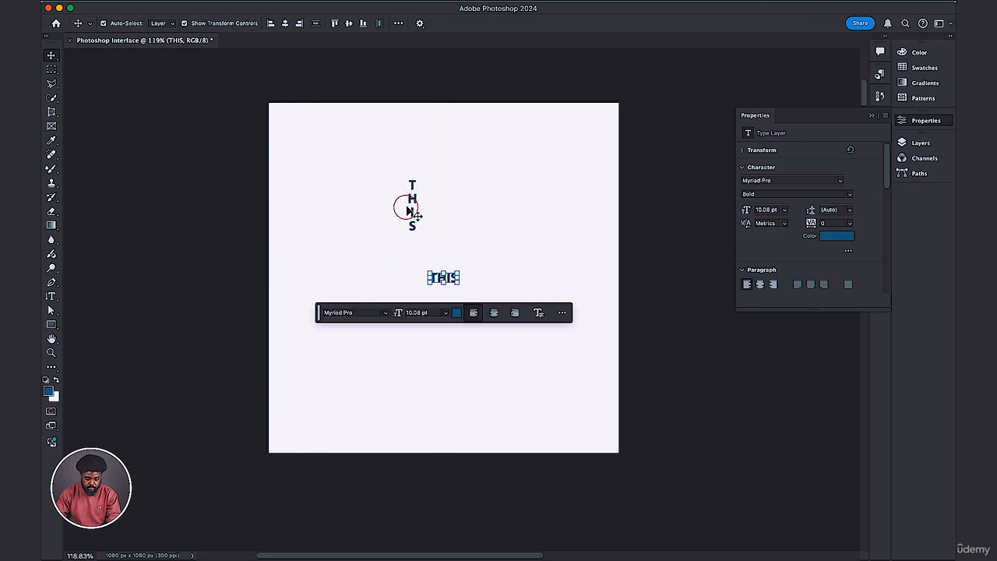
pyautogui.click(412, 199)
pyautogui.moveTo(414, 198); pyautogui.dragTo(485, 229)
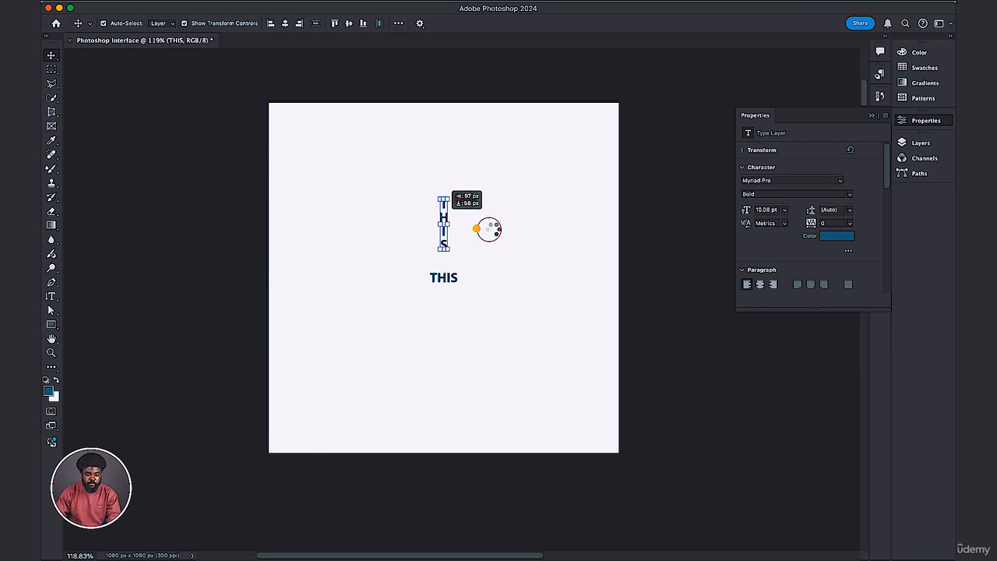
pyautogui.click(492, 231)
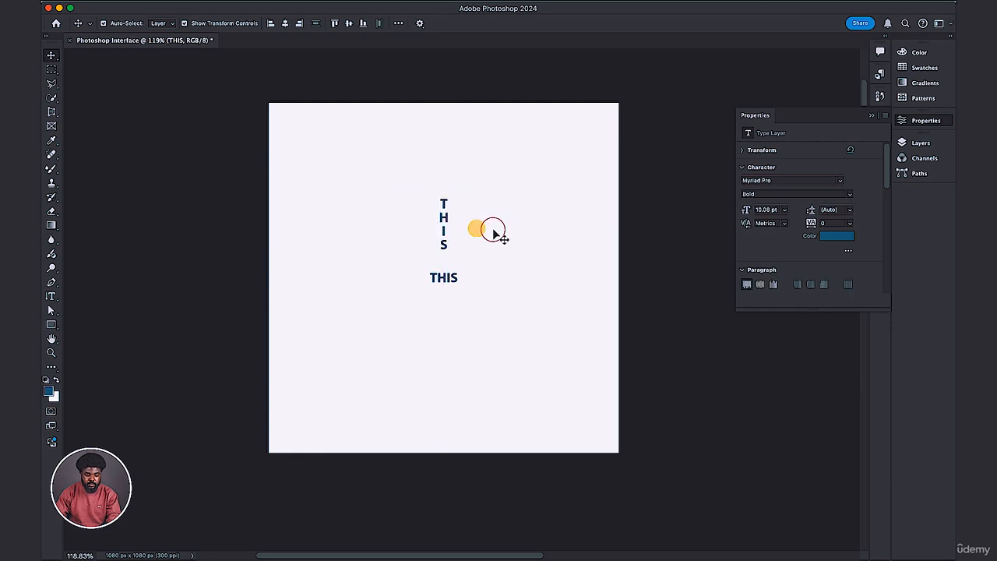
# - Change the font of the horizontal "THIS" to Ahsing Regular
pyautogui.click(439, 280)
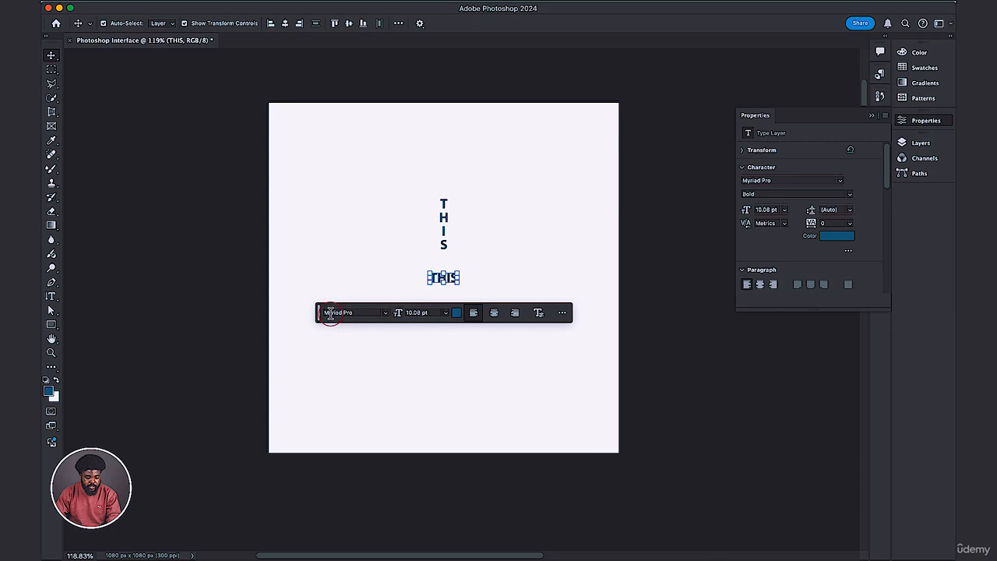
pyautogui.click(384, 314)
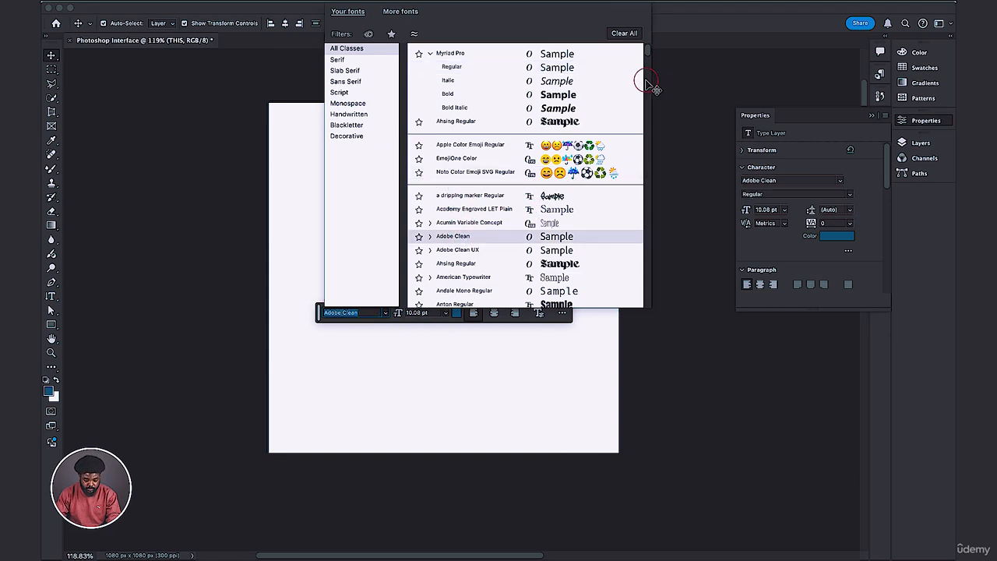
pyautogui.moveTo(646, 52); pyautogui.dragTo(643, 76)
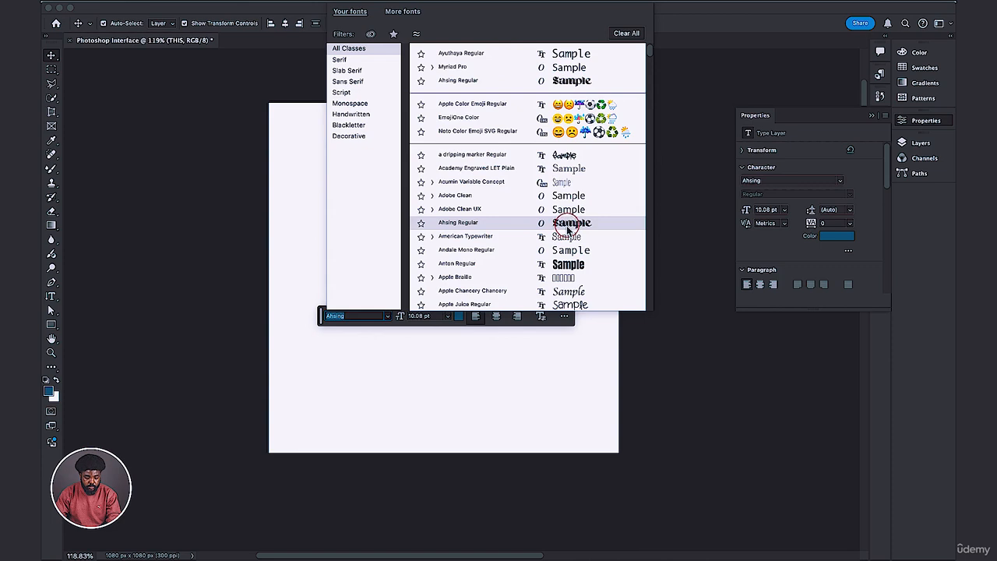
pyautogui.click(564, 226)
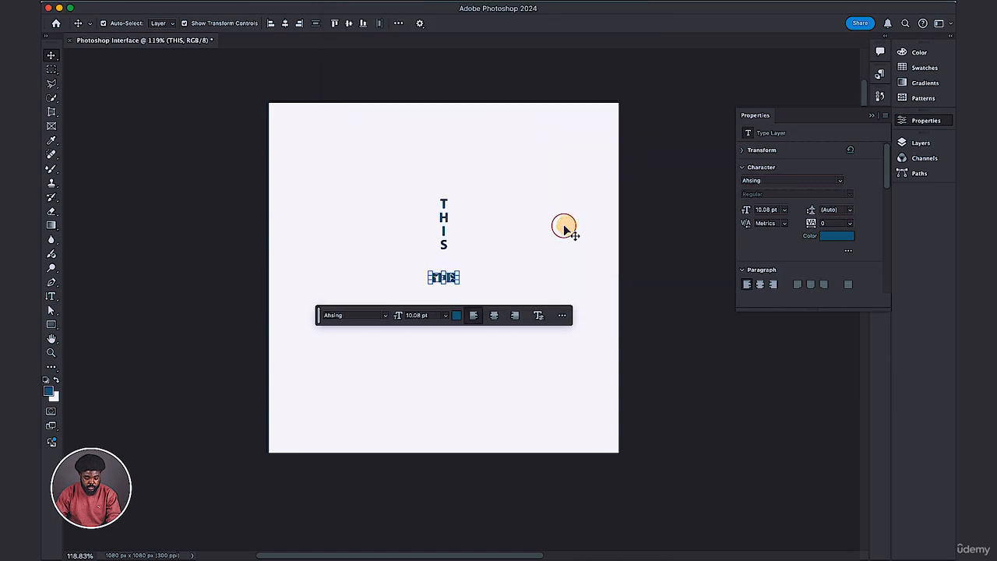
# - Set the horizontal "THIS" to 50 pt and reposition it centred just below the vertical word
pyautogui.click(419, 315)
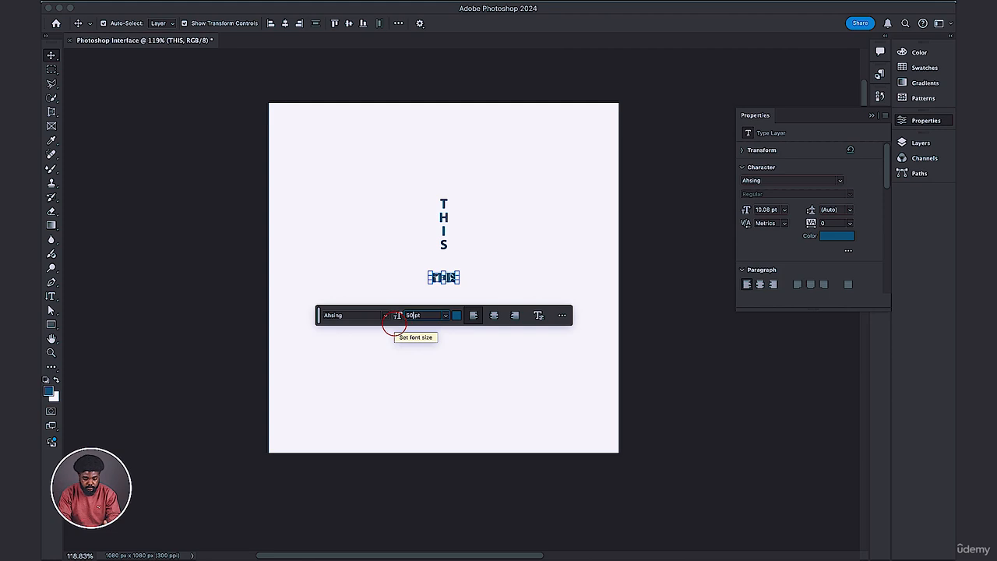
pyautogui.press('Return')
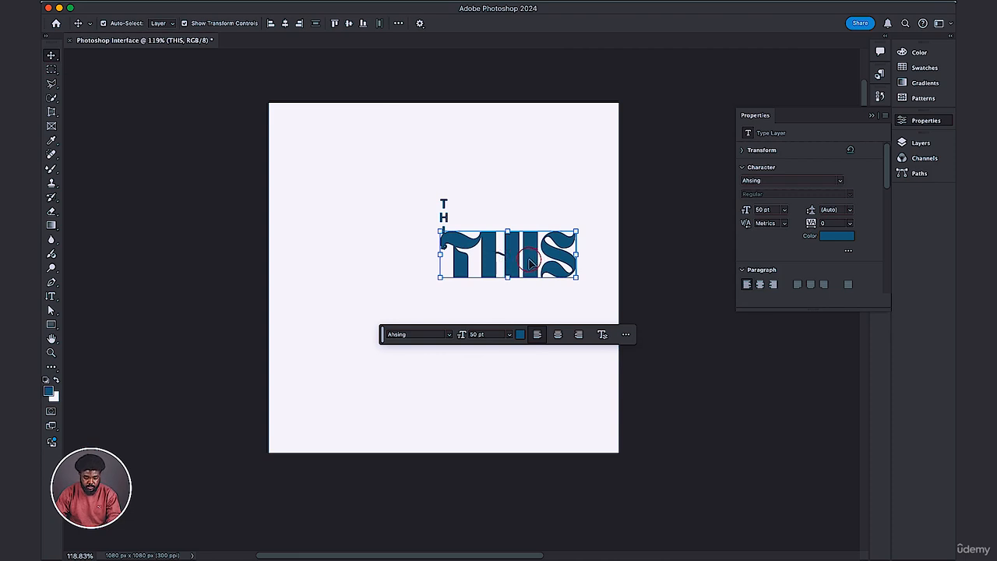
pyautogui.moveTo(528, 260); pyautogui.dragTo(461, 303)
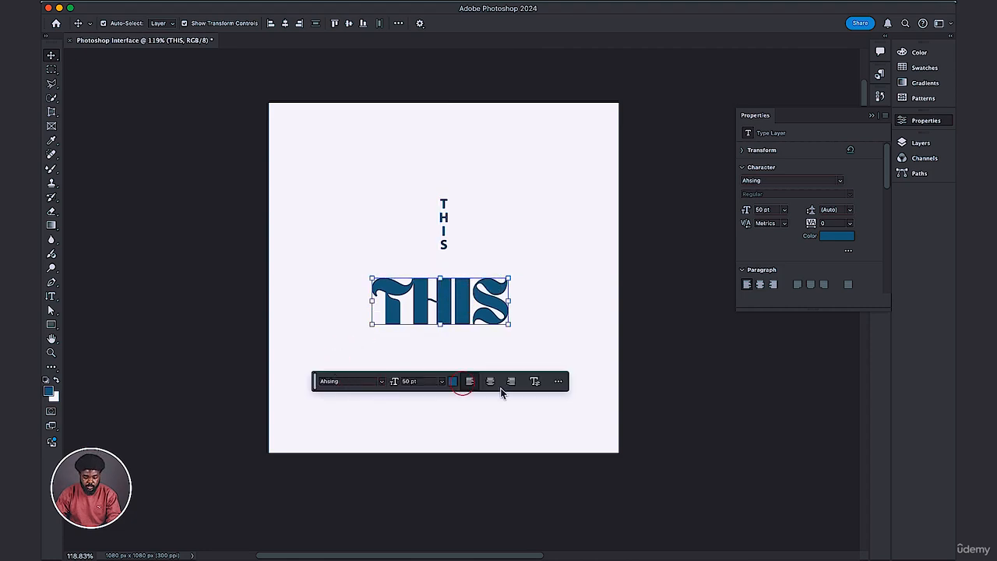
# - Try out several text colours on the horizontal "THIS" and apply green with hex value 299b21
pyautogui.click(452, 381)
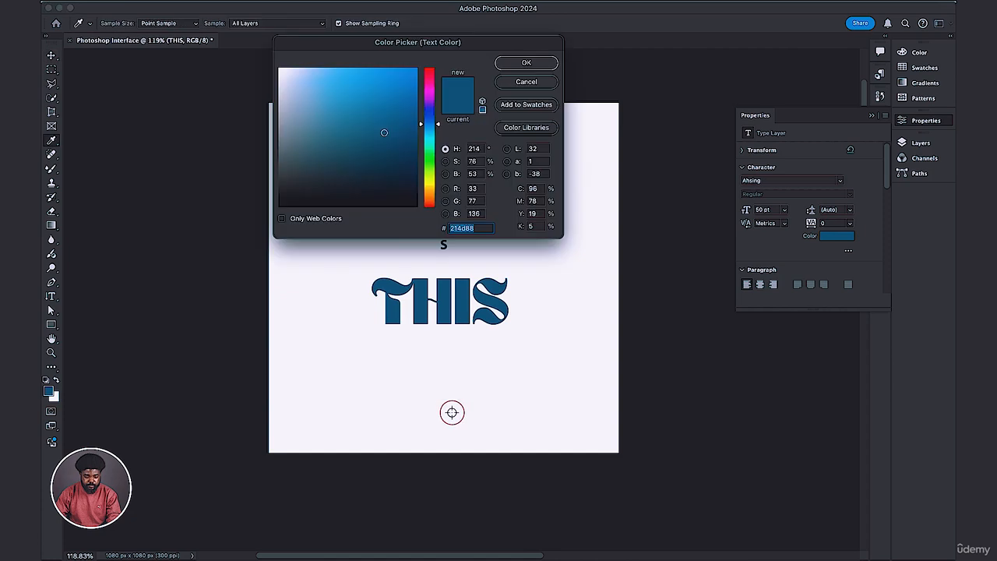
pyautogui.moveTo(381, 134)
pyautogui.mouseDown()
pyautogui.moveTo(317, 152)
pyautogui.moveTo(347, 167)
pyautogui.moveTo(370, 150)
pyautogui.moveTo(351, 111)
pyautogui.moveTo(378, 85)
pyautogui.moveTo(405, 82)
pyautogui.moveTo(395, 80)
pyautogui.mouseUp()
pyautogui.click(428, 77)
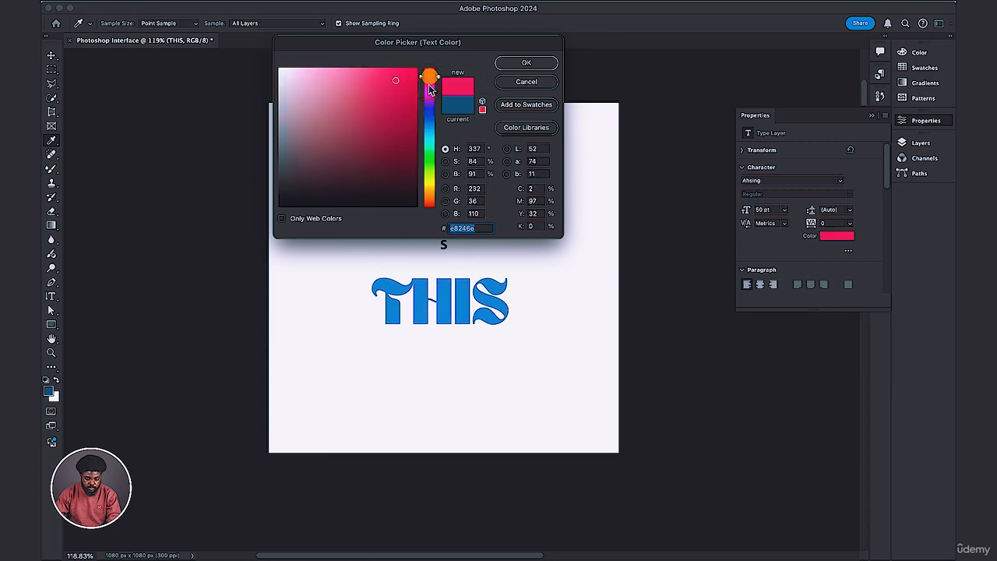
pyautogui.moveTo(431, 82)
pyautogui.mouseDown()
pyautogui.moveTo(423, 185)
pyautogui.moveTo(427, 163)
pyautogui.mouseUp()
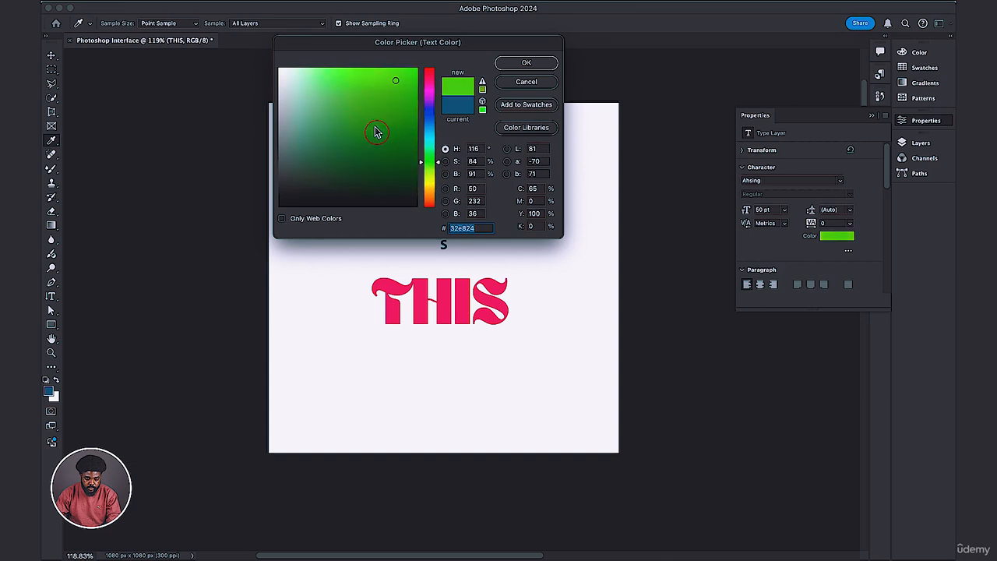
pyautogui.moveTo(376, 116)
pyautogui.mouseDown()
pyautogui.moveTo(358, 115)
pyautogui.moveTo(381, 85)
pyautogui.moveTo(342, 160)
pyautogui.moveTo(365, 173)
pyautogui.moveTo(382, 116)
pyautogui.moveTo(366, 90)
pyautogui.moveTo(382, 98)
pyautogui.moveTo(389, 134)
pyautogui.moveTo(350, 152)
pyautogui.moveTo(348, 104)
pyautogui.moveTo(393, 91)
pyautogui.moveTo(436, 113)
pyautogui.moveTo(405, 80)
pyautogui.moveTo(417, 82)
pyautogui.mouseUp()
pyautogui.click(399, 82)
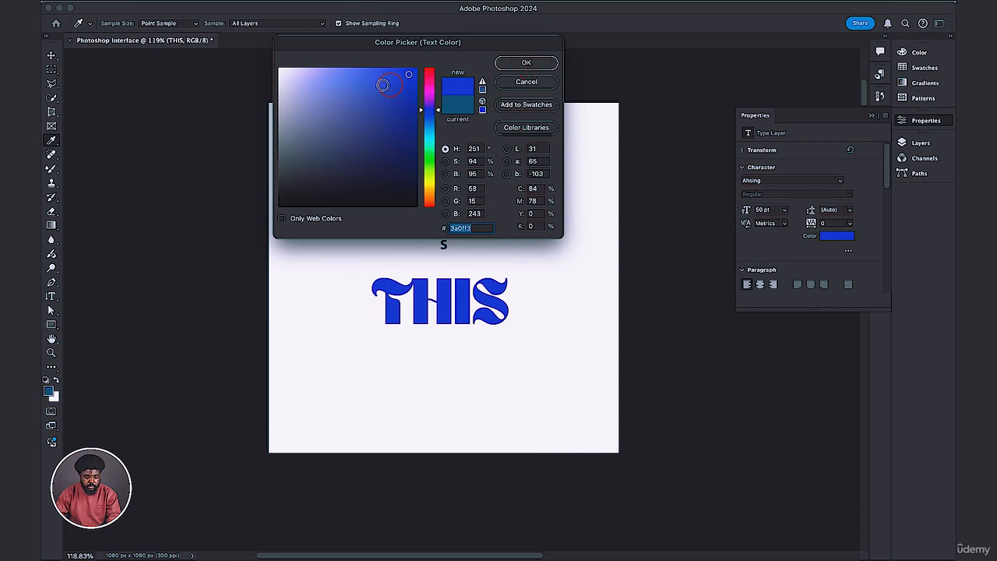
pyautogui.moveTo(383, 85)
pyautogui.mouseDown()
pyautogui.moveTo(295, 192)
pyautogui.moveTo(347, 156)
pyautogui.moveTo(338, 166)
pyautogui.moveTo(292, 116)
pyautogui.moveTo(279, 72)
pyautogui.moveTo(296, 91)
pyautogui.moveTo(278, 71)
pyautogui.mouseUp()
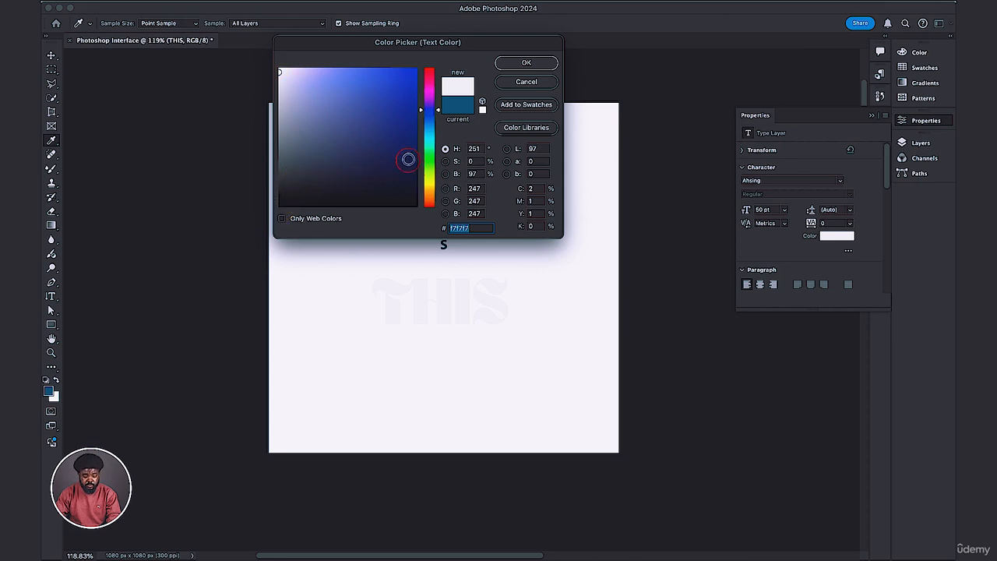
pyautogui.click(408, 159)
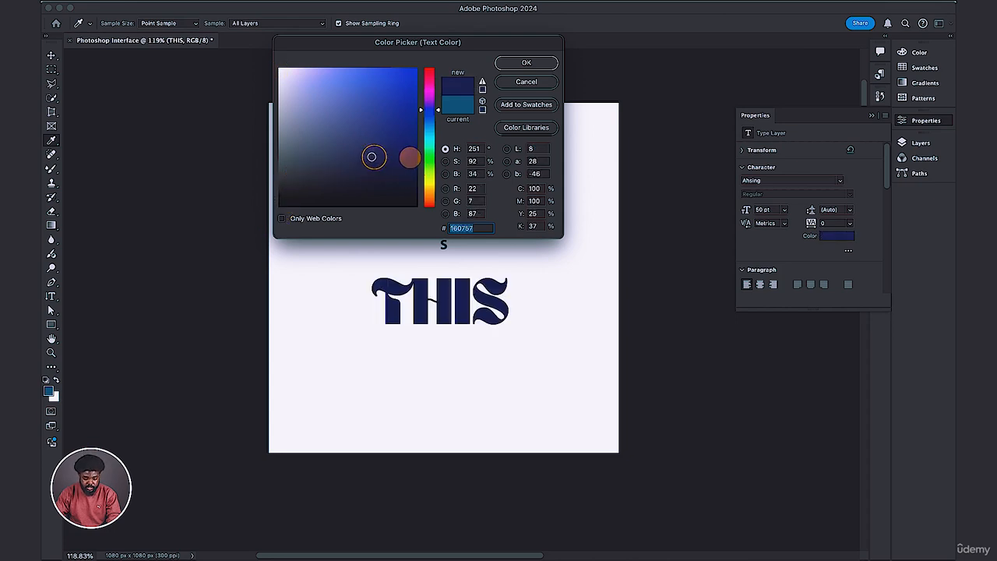
pyautogui.moveTo(372, 157); pyautogui.dragTo(296, 155)
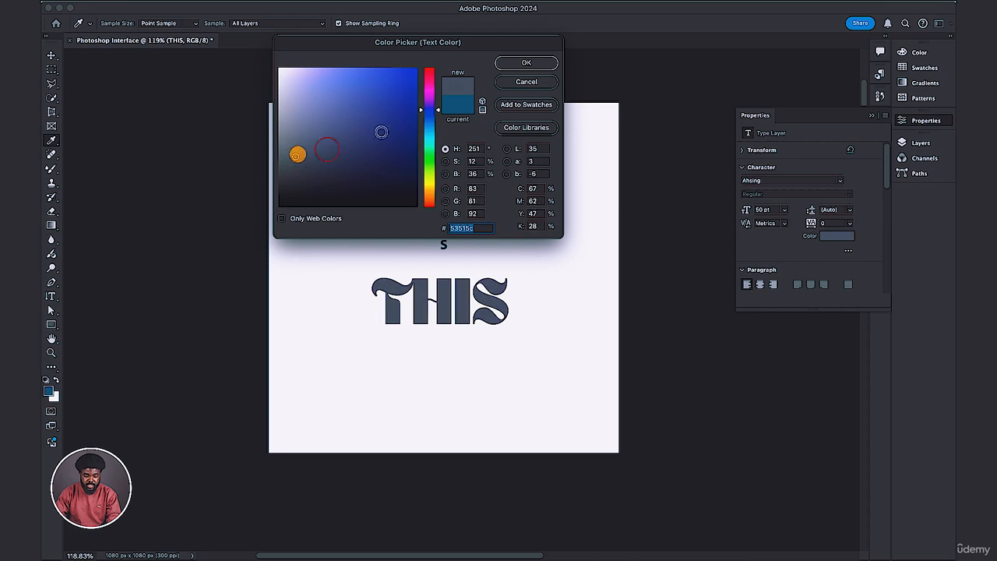
pyautogui.moveTo(429, 72); pyautogui.dragTo(428, 162)
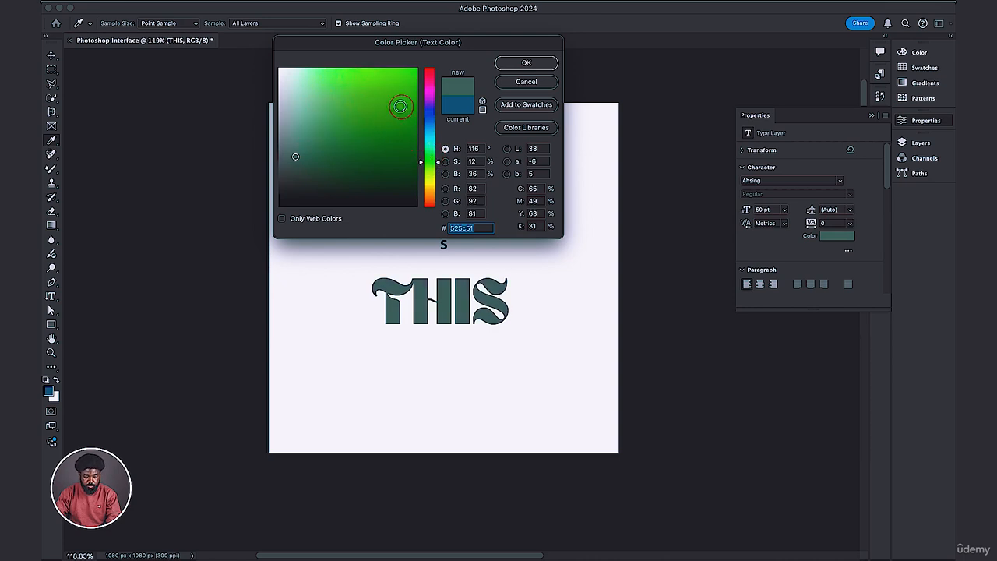
pyautogui.click(397, 106)
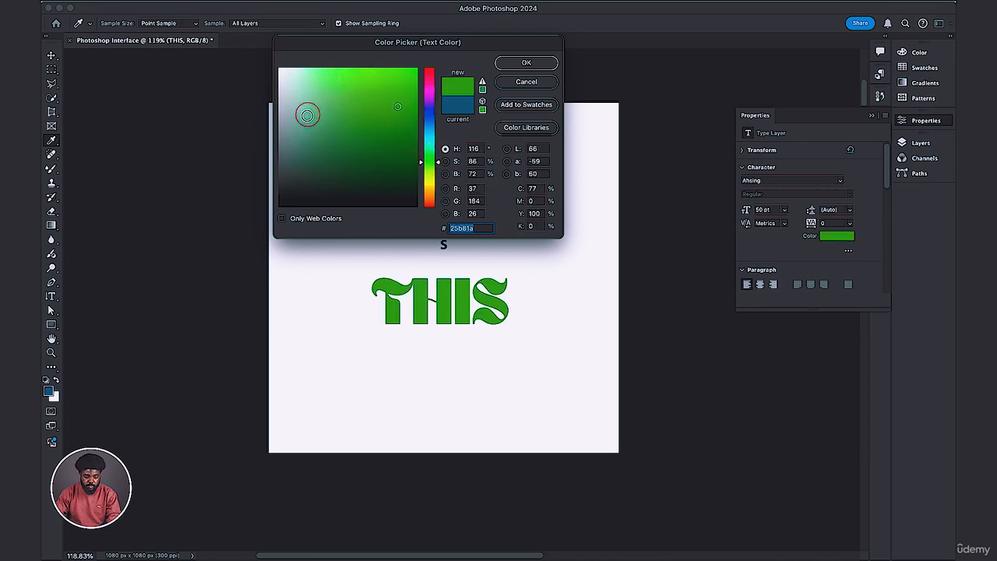
pyautogui.click(320, 116)
pyautogui.click(317, 119)
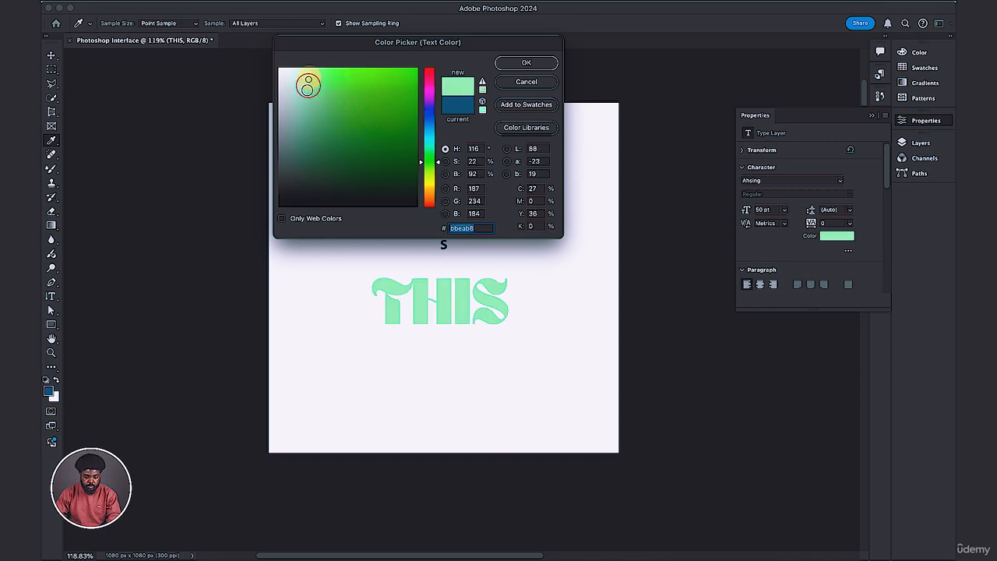
pyautogui.click(312, 169)
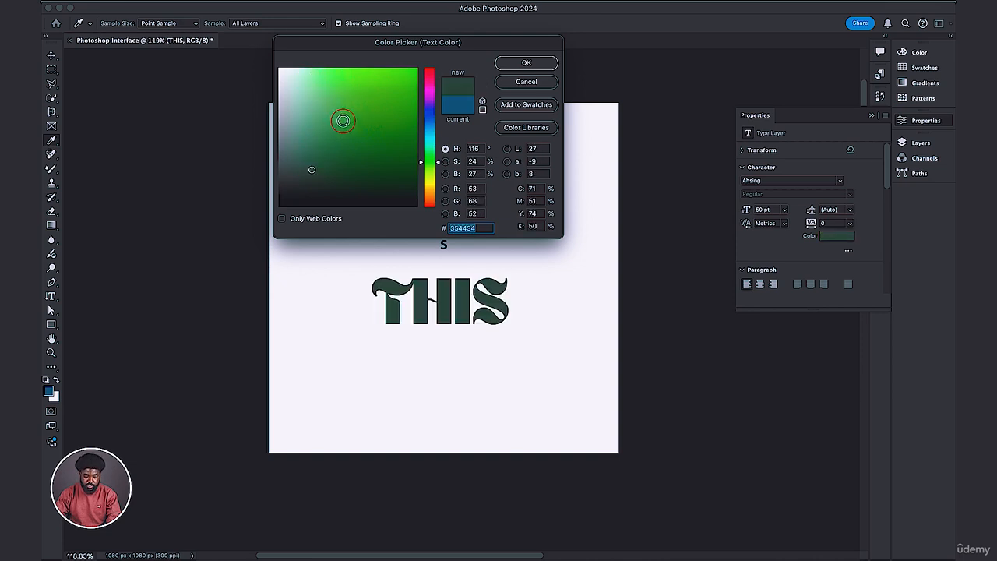
pyautogui.click(339, 120)
pyautogui.click(387, 122)
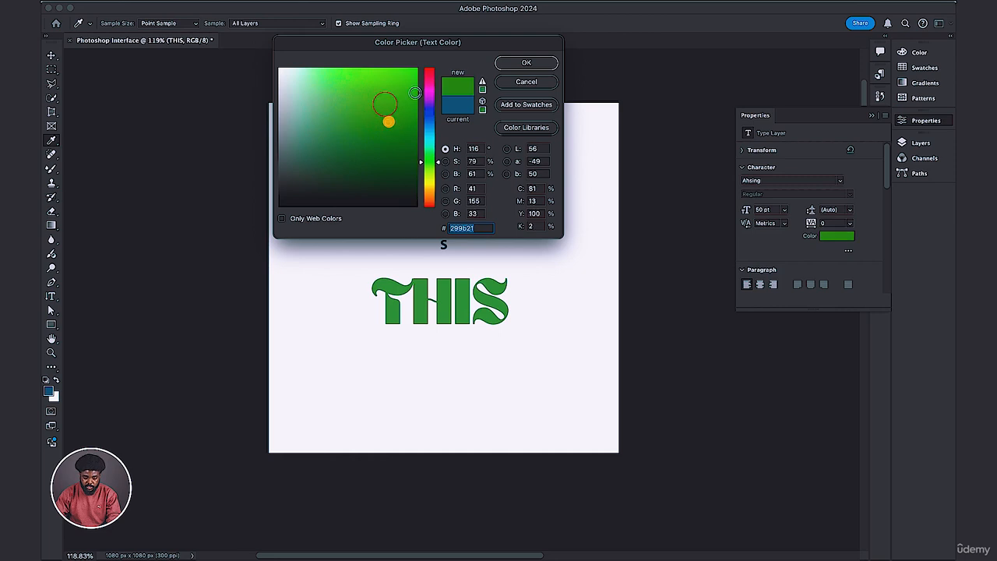
pyautogui.click(522, 63)
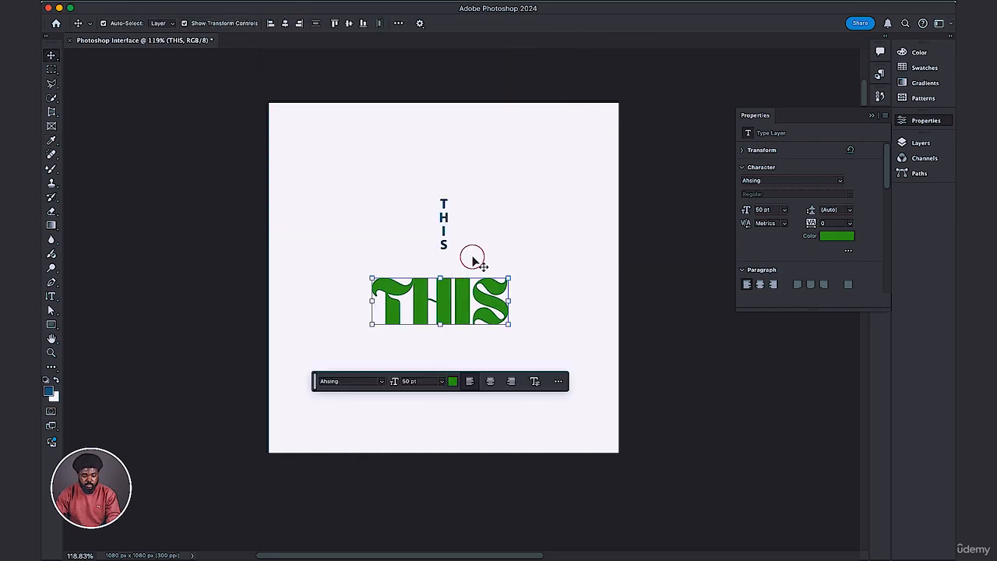
# - Try left, centre and right text alignment on the horizontal "THIS"
pyautogui.click(470, 384)
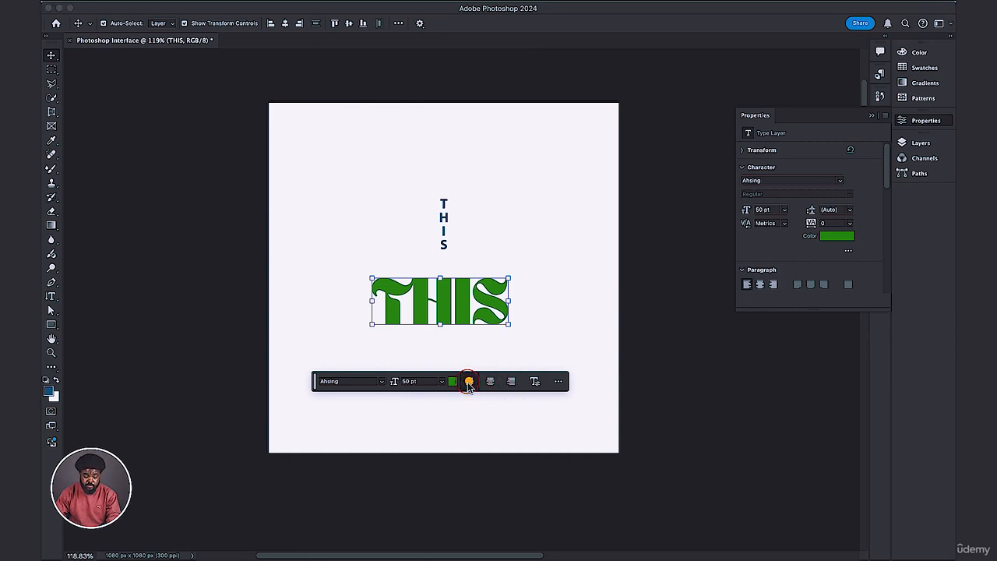
pyautogui.click(492, 381)
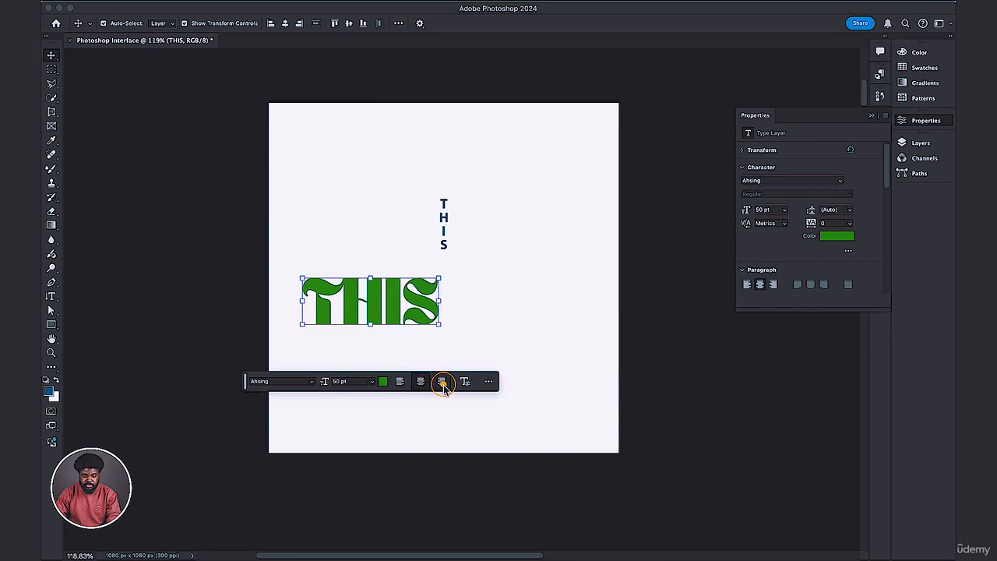
pyautogui.click(442, 383)
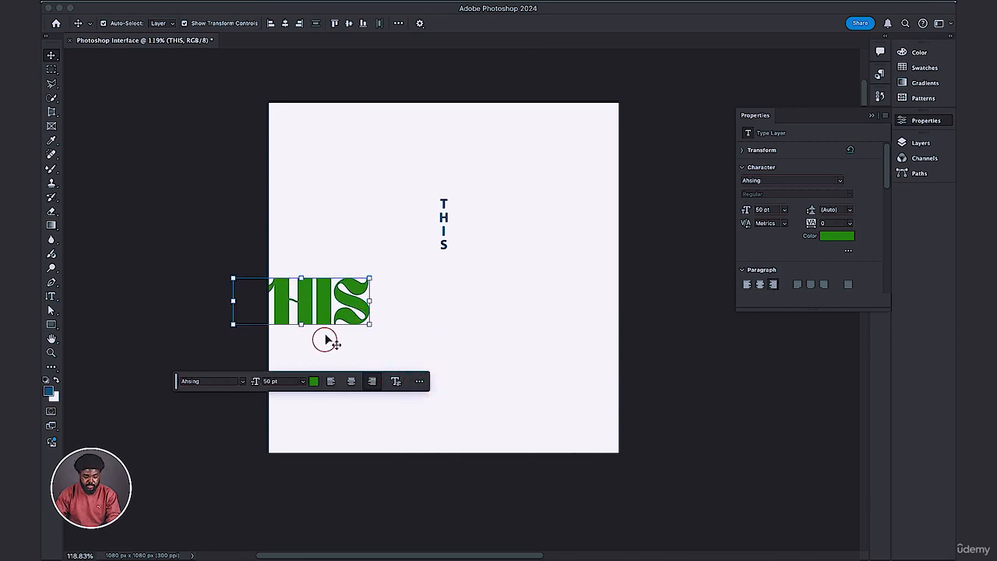
# - Set the horizontal "THIS" back to left alignment and centre it below the vertical word
pyautogui.moveTo(323, 319); pyautogui.dragTo(448, 319)
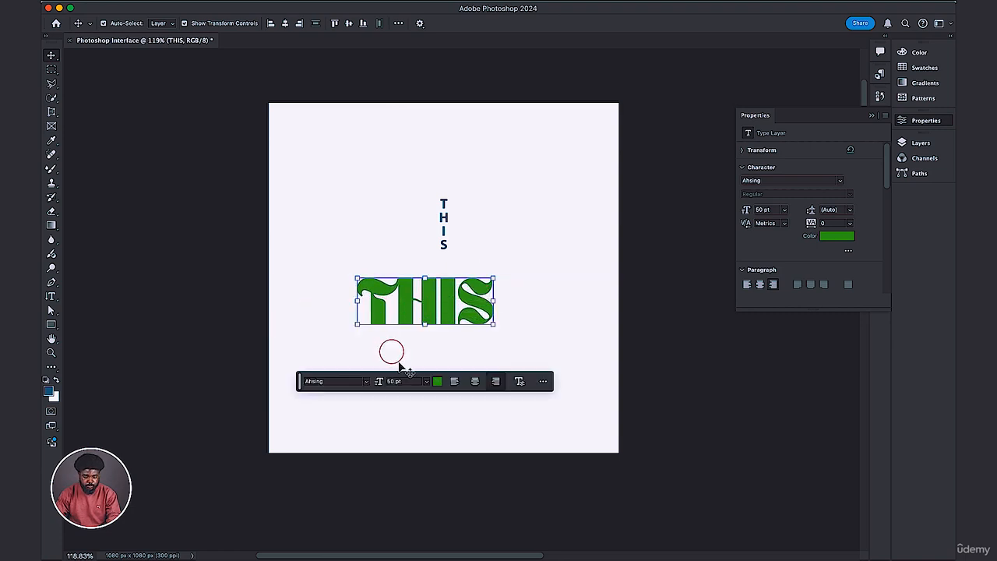
pyautogui.click(453, 381)
pyautogui.moveTo(530, 312); pyautogui.dragTo(441, 320)
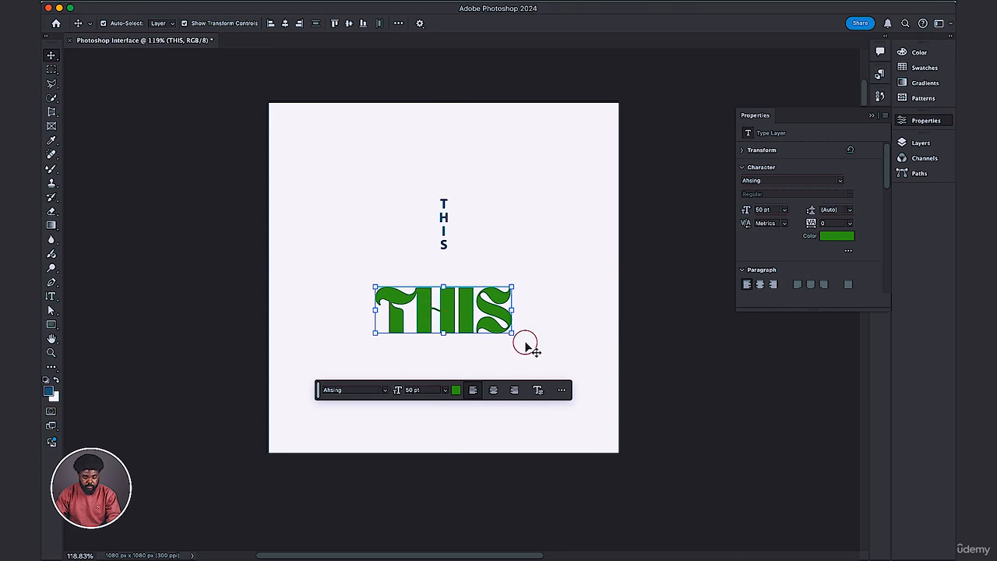
# - Look through the leading values for the horizontal "THIS" and set its tracking to 100
pyautogui.click(538, 391)
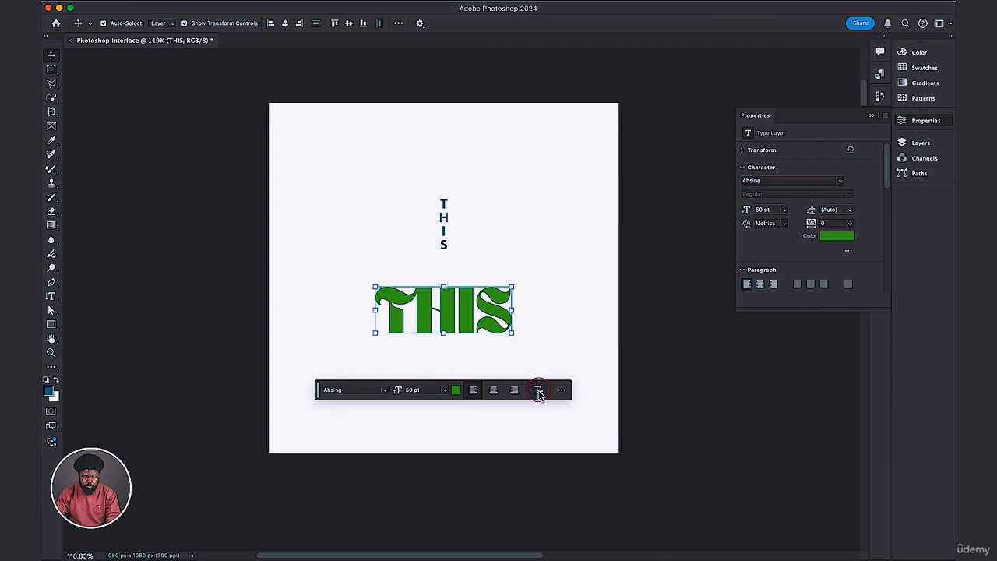
pyautogui.click(539, 389)
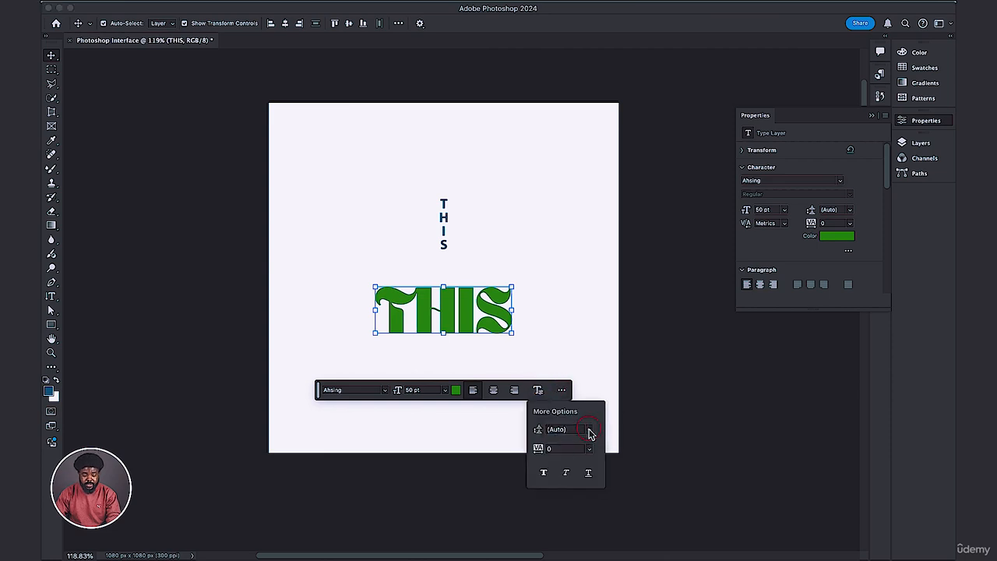
pyautogui.click(589, 430)
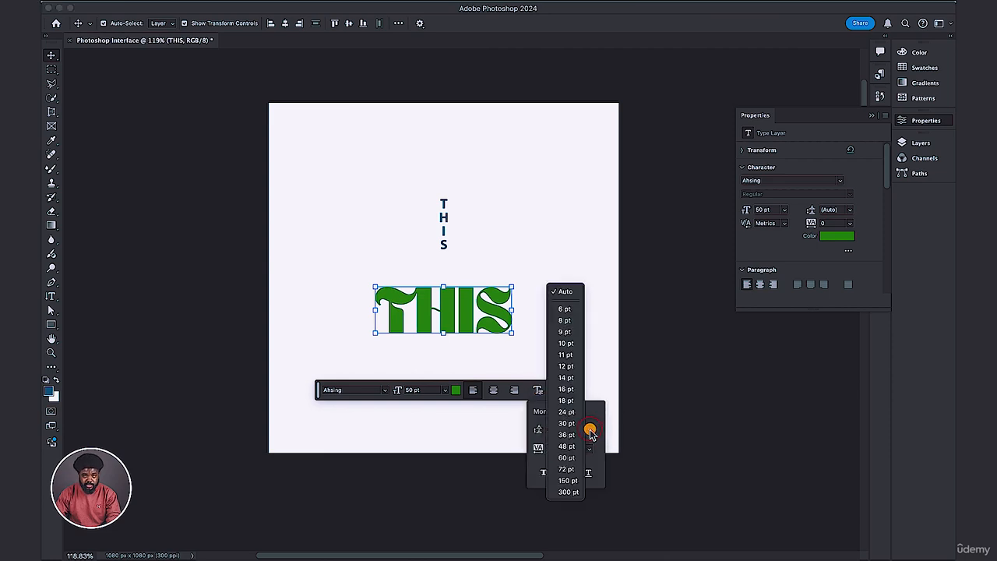
pyautogui.click(533, 439)
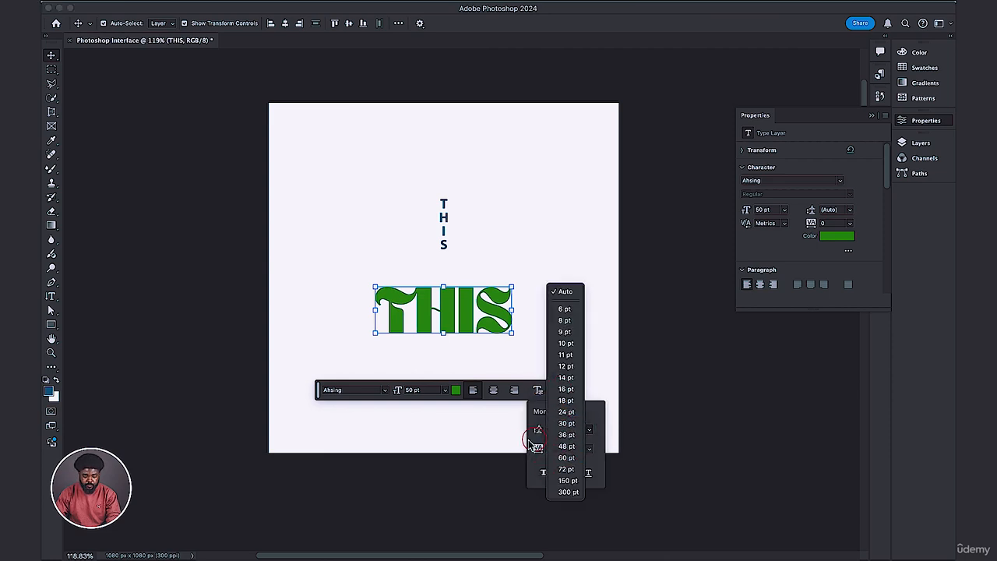
pyautogui.click(590, 448)
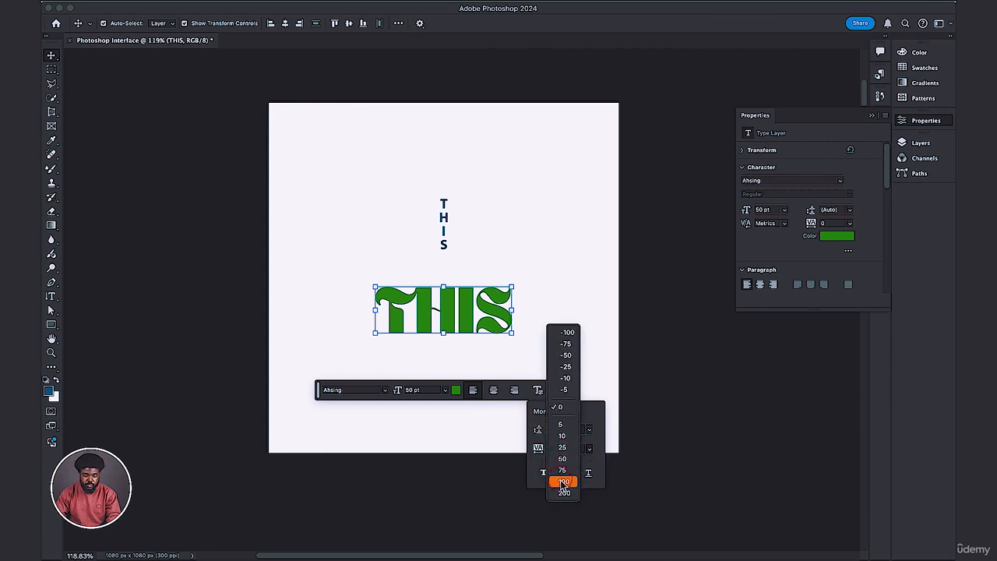
pyautogui.click(563, 481)
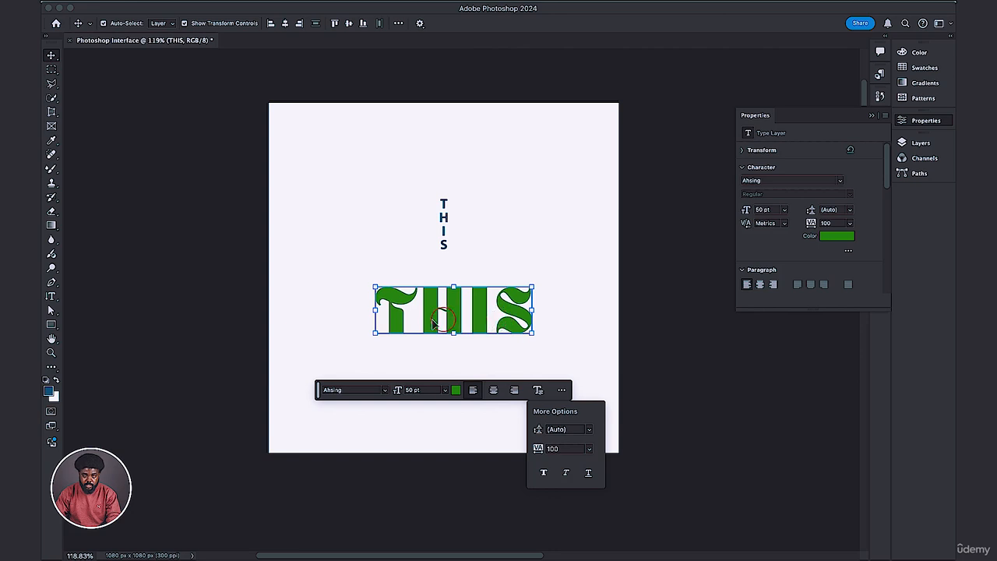
pyautogui.click(441, 441)
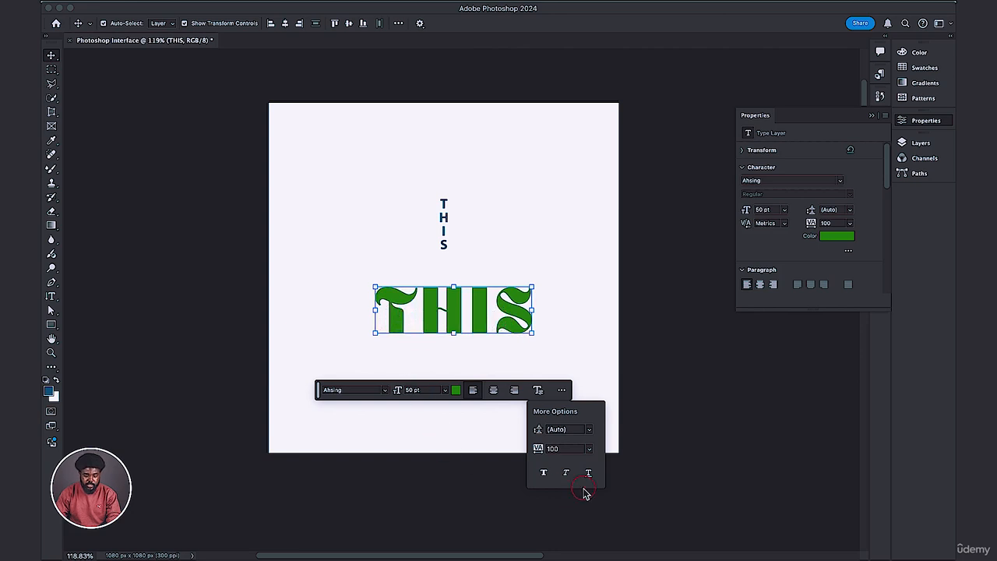
# - Try bold, italic and underline styling on the horizontal "THIS" and turn all three off again
pyautogui.click(543, 474)
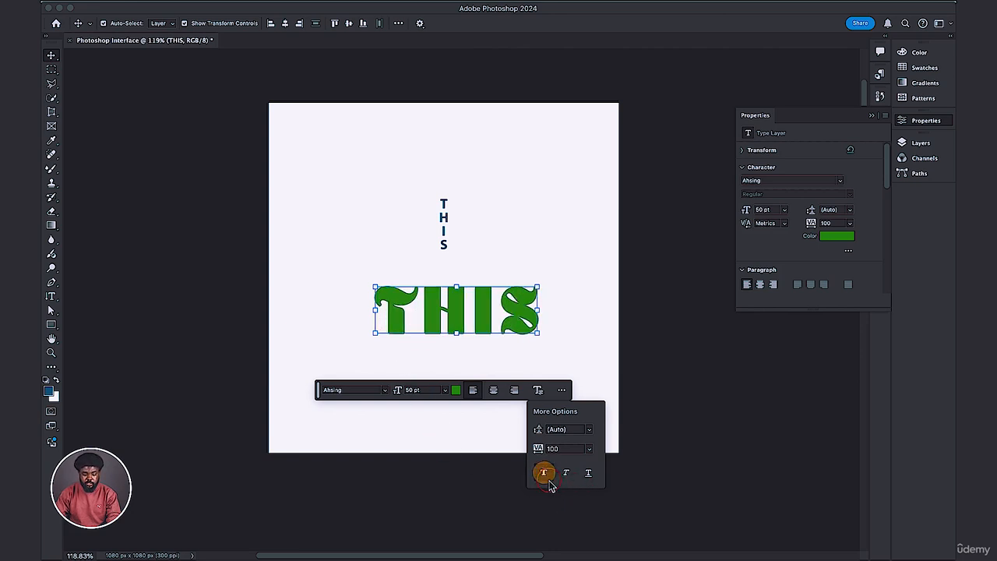
pyautogui.click(564, 473)
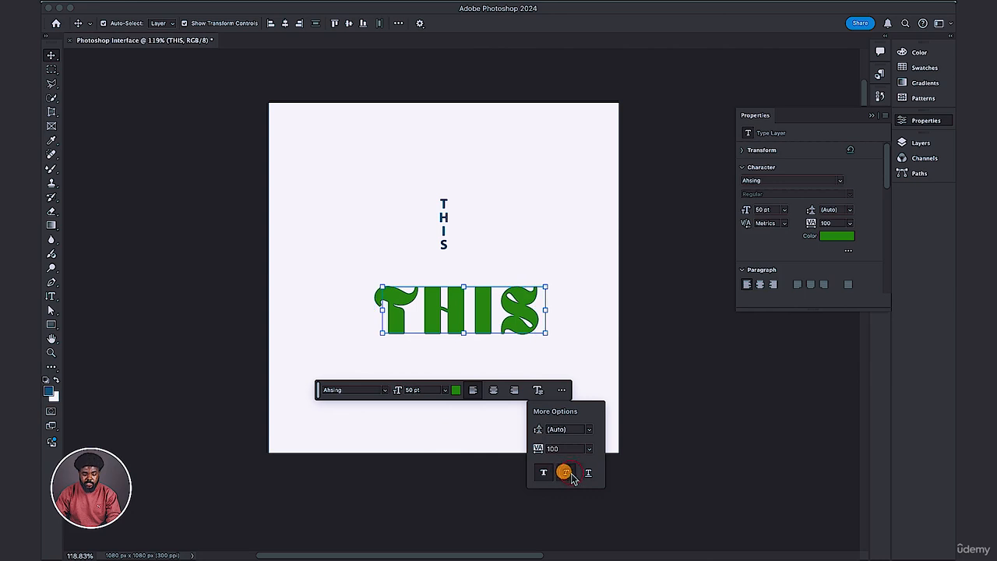
pyautogui.click(589, 473)
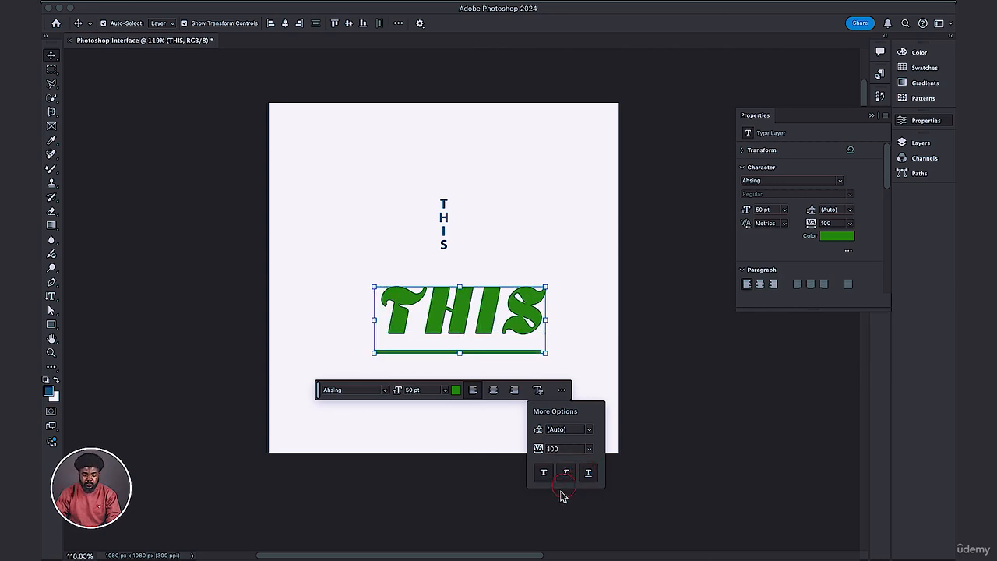
pyautogui.click(565, 473)
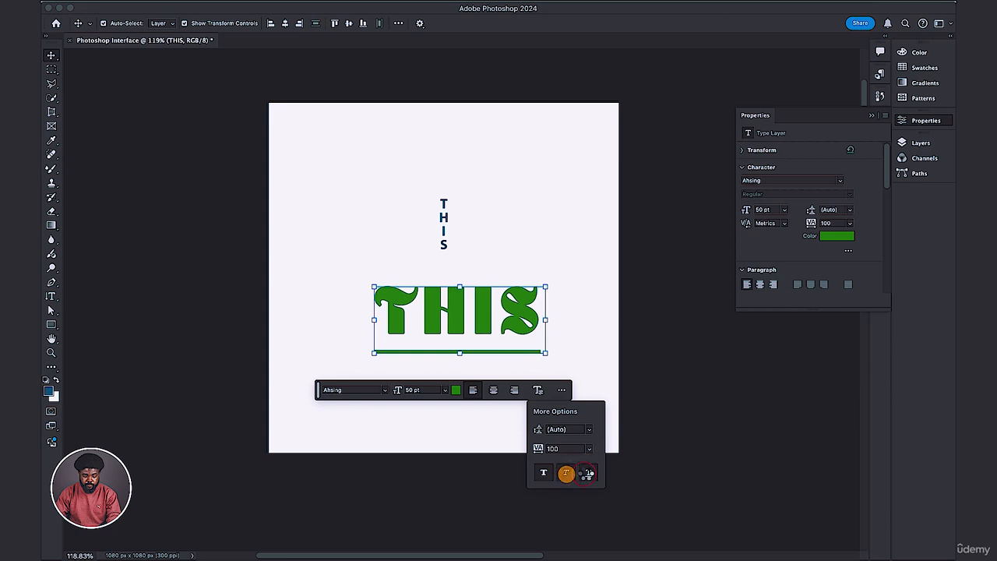
pyautogui.click(589, 472)
pyautogui.click(566, 472)
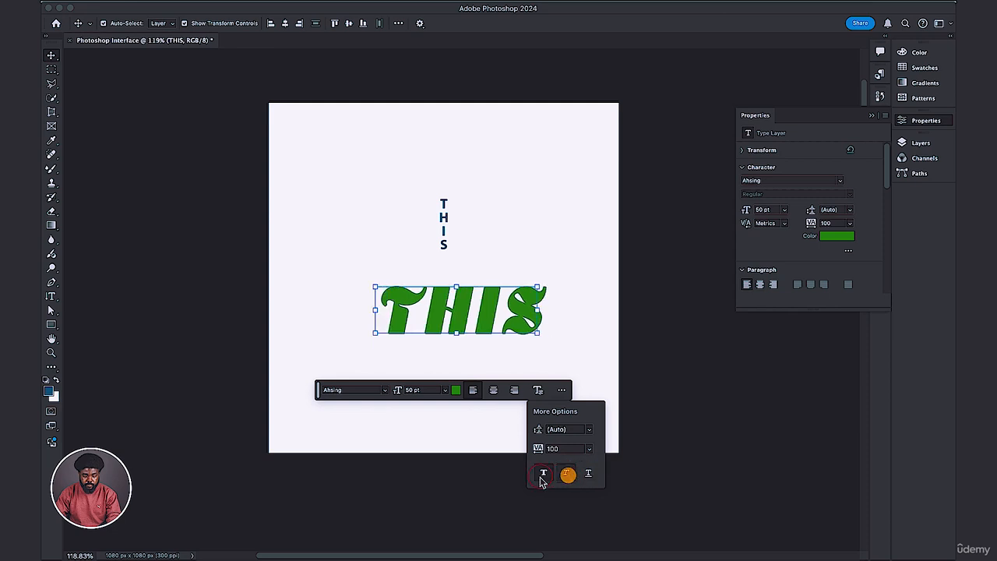
pyautogui.click(543, 477)
pyautogui.click(541, 474)
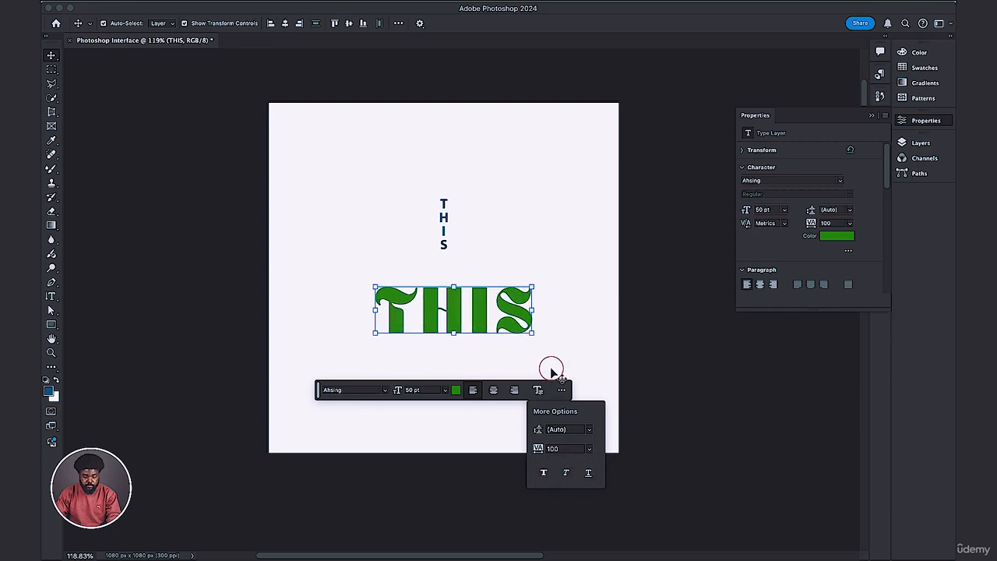
# - Close the extra type options and recentre the widened horizontal "THIS" just below the vertical word
pyautogui.click(550, 372)
pyautogui.moveTo(505, 290); pyautogui.dragTo(491, 282)
pyautogui.click(455, 289)
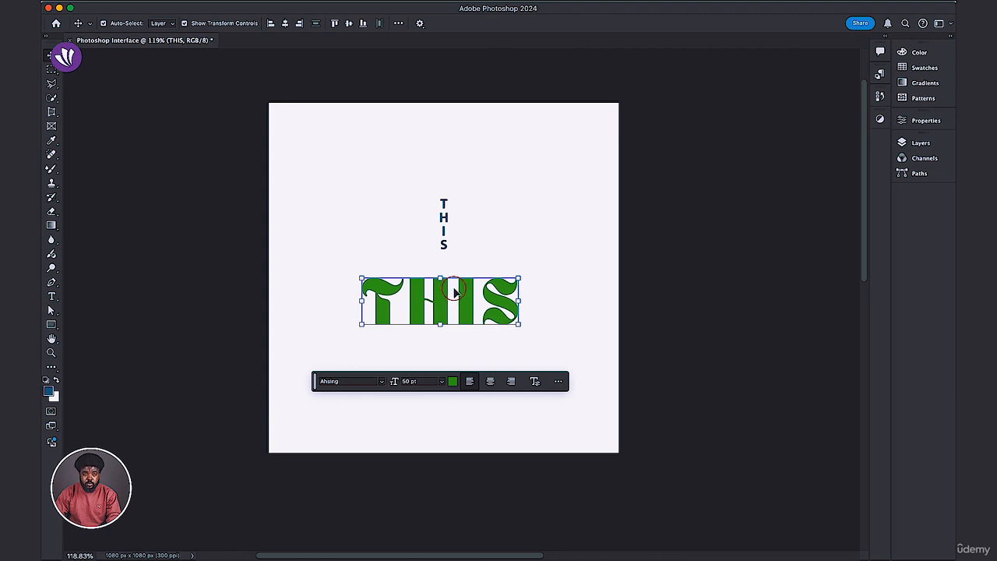
pyautogui.click(436, 278)
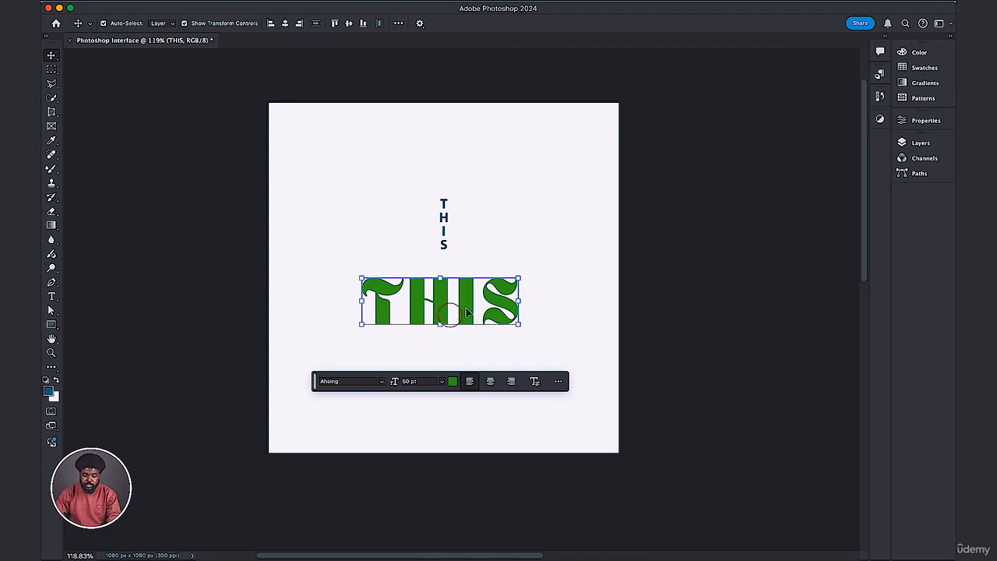
# - Display the character and paragraph properties of the horizontal "THIS" type layer
pyautogui.click(923, 122)
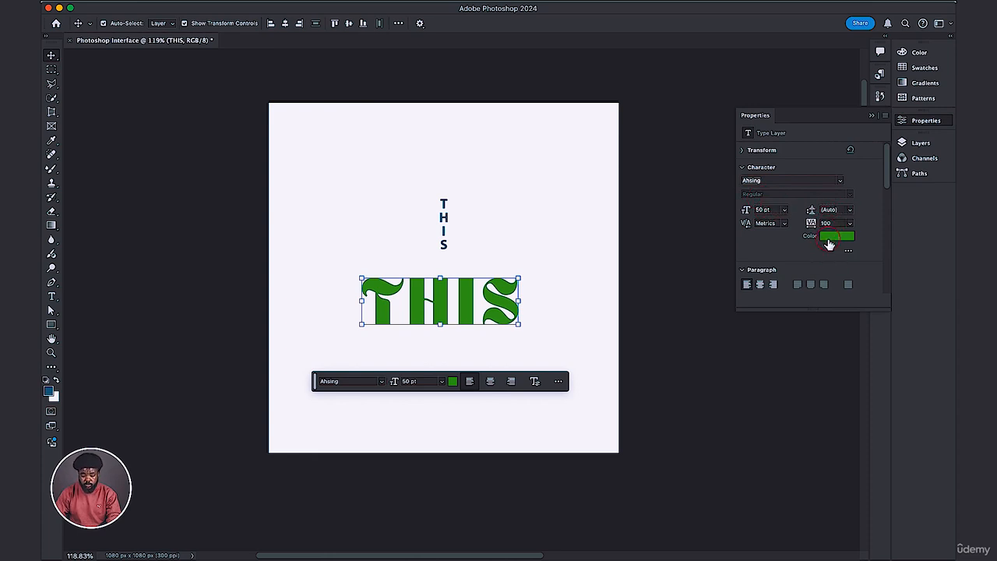
pyautogui.click(771, 285)
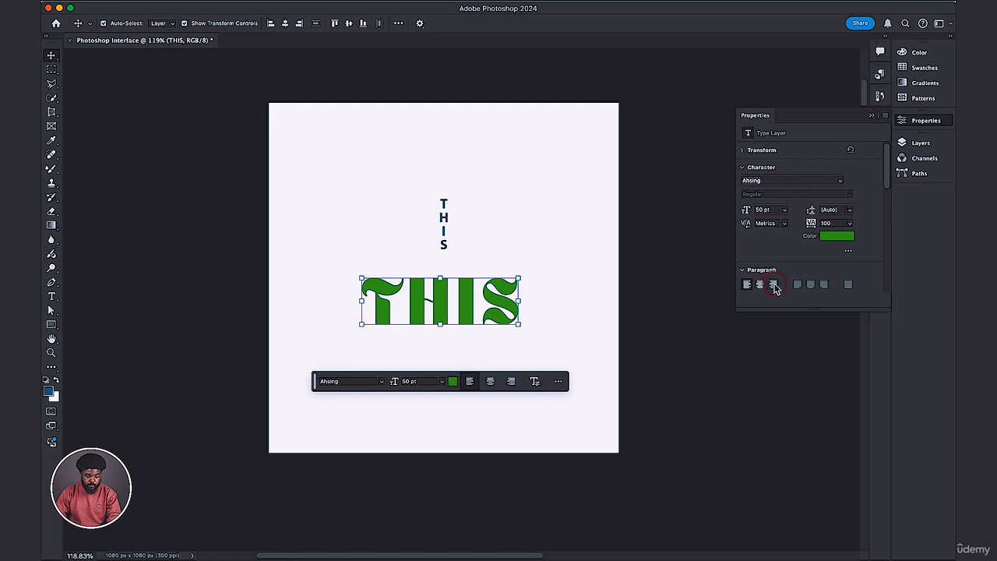
# - Move the horizontal "THIS" down about 89 px and centre the vertical "THIS" just above it
pyautogui.click(552, 251)
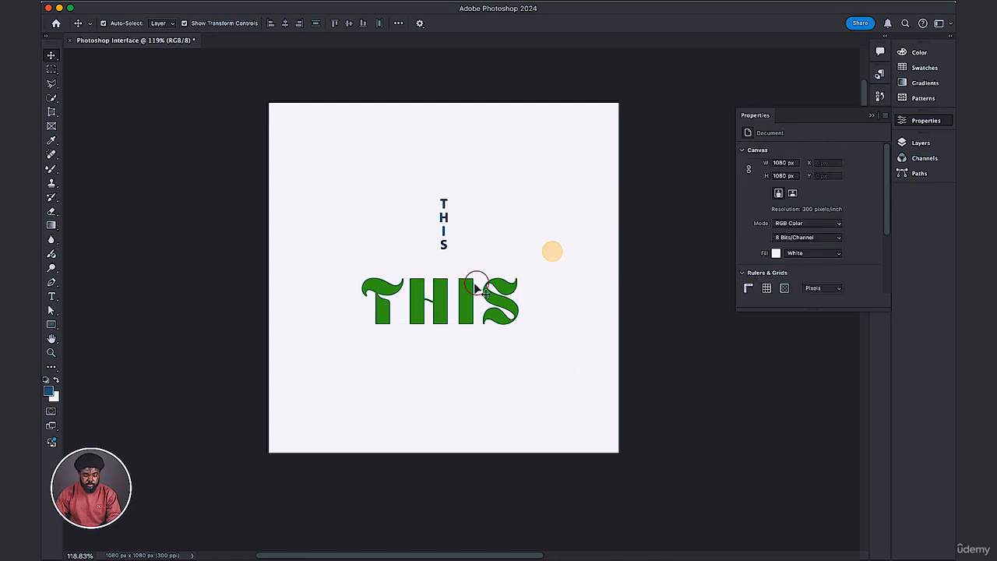
pyautogui.moveTo(465, 295); pyautogui.dragTo(465, 323)
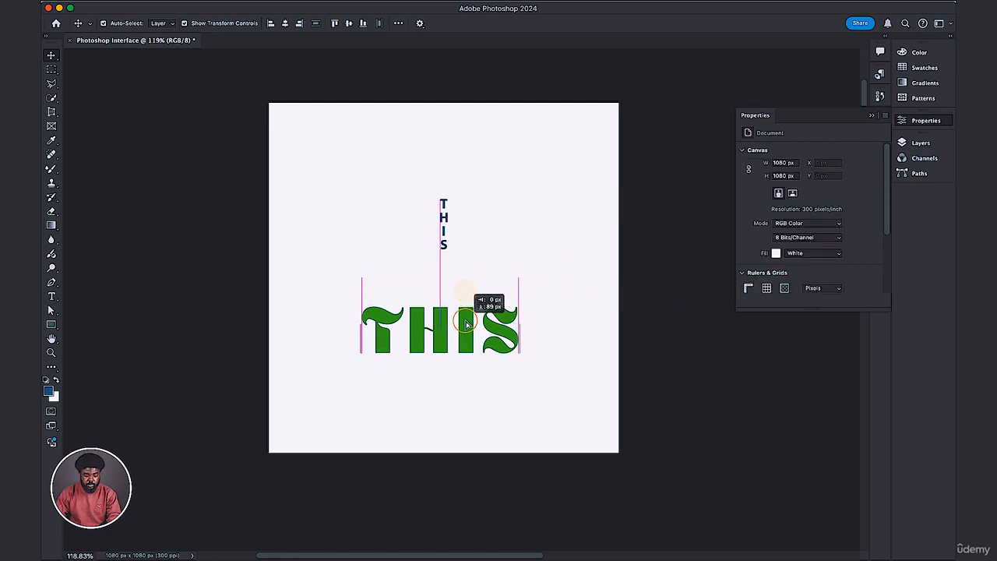
pyautogui.click(442, 261)
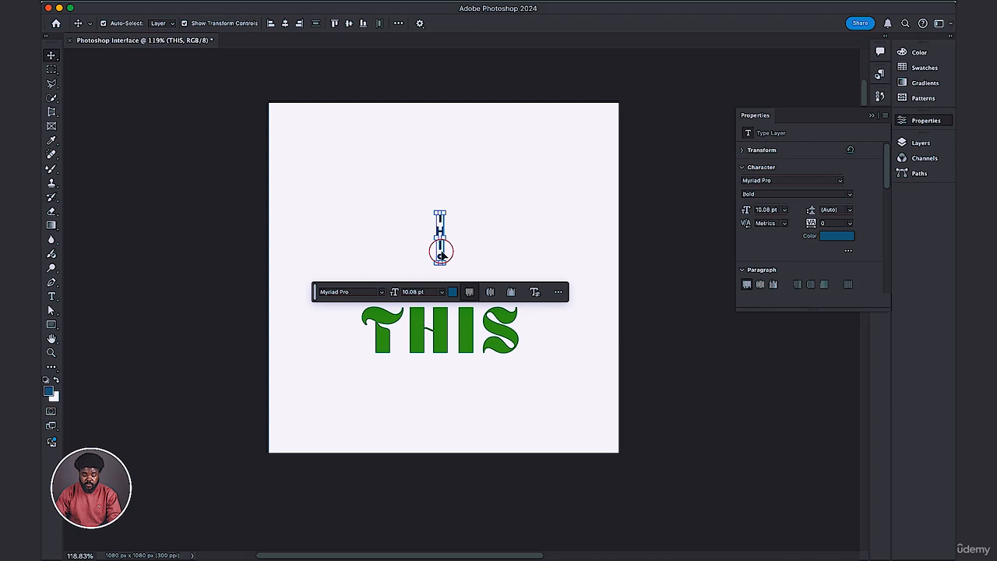
pyautogui.click(427, 299)
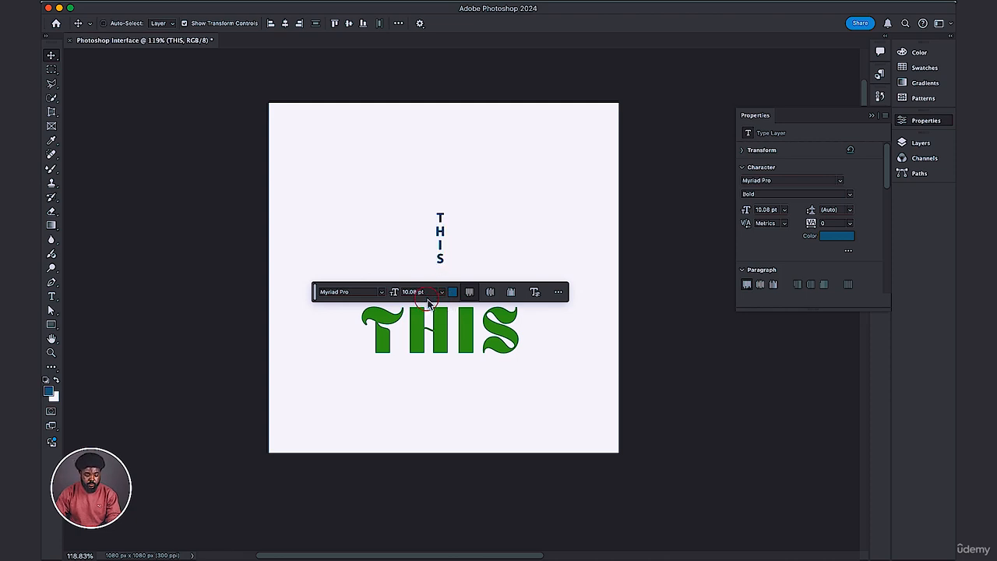
pyautogui.click(418, 291)
pyautogui.click(416, 293)
pyautogui.click(419, 291)
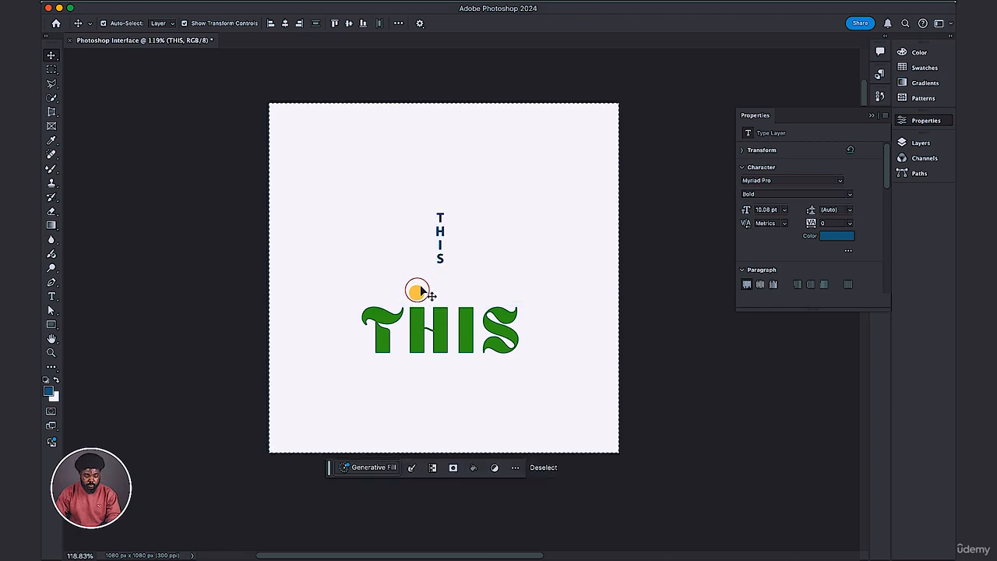
pyautogui.moveTo(467, 232); pyautogui.dragTo(462, 250)
pyautogui.press('super+d')
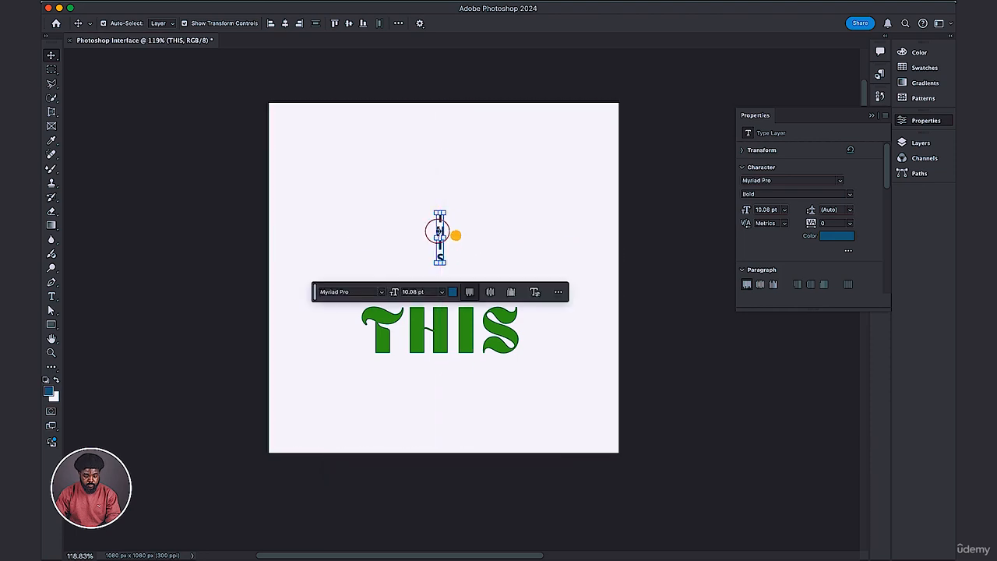
# - Set the font size of the vertical "THIS" to 70 pt
pyautogui.click(436, 231)
pyautogui.click(434, 230)
pyautogui.click(446, 231)
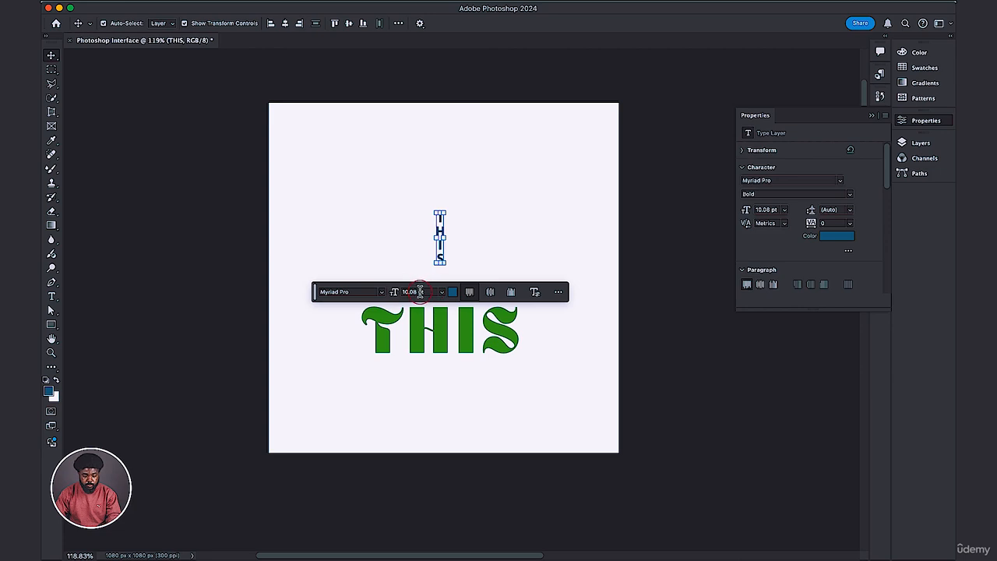
pyautogui.click(416, 292)
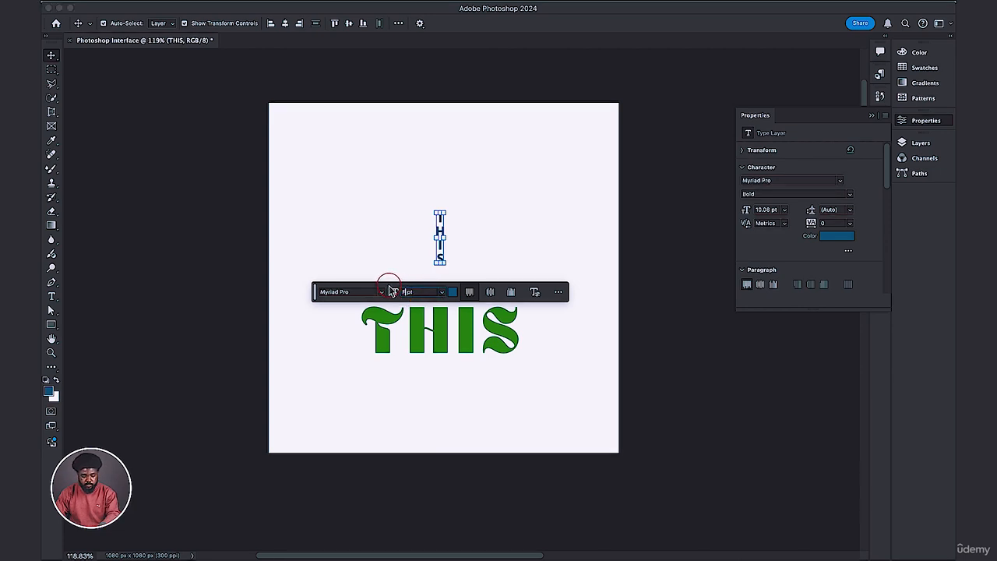
pyautogui.moveTo(394, 291); pyautogui.dragTo(393, 291)
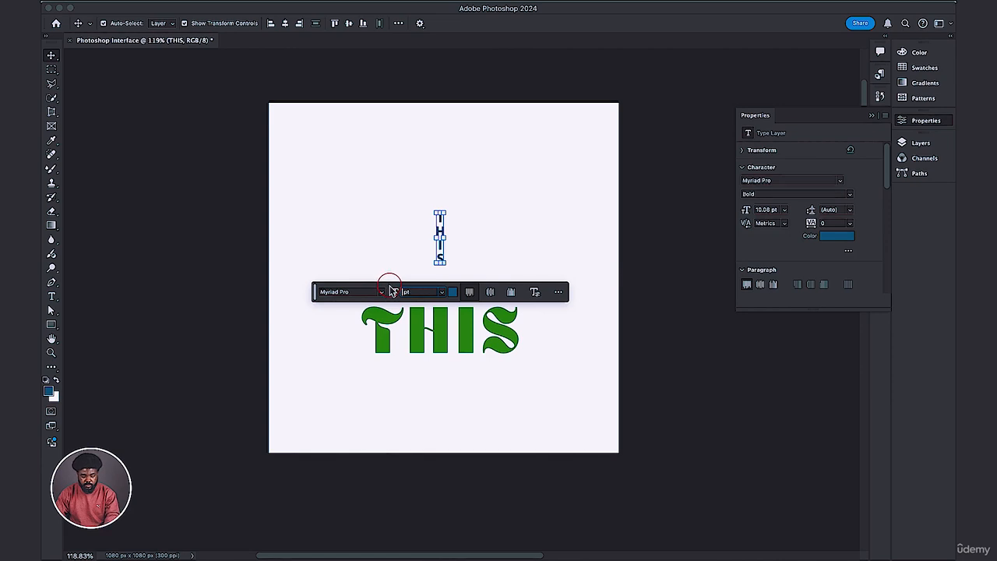
pyautogui.press('Return')
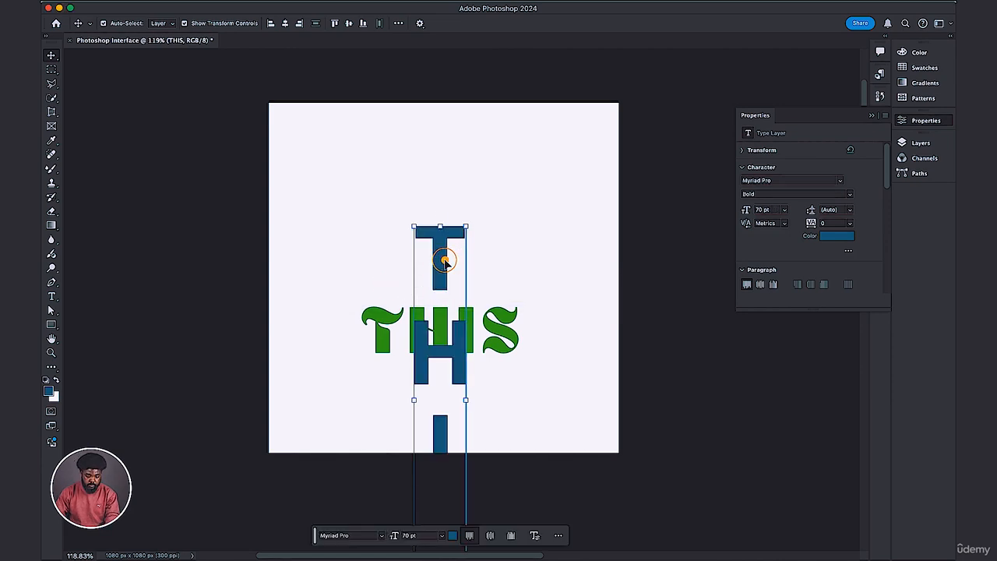
# - Separate the overlapping words, with the green "THIS" near the canvas's left edge and the vertical "THIS" right of centre, spanning its height
pyautogui.moveTo(444, 261); pyautogui.dragTo(459, 171)
pyautogui.click(506, 343)
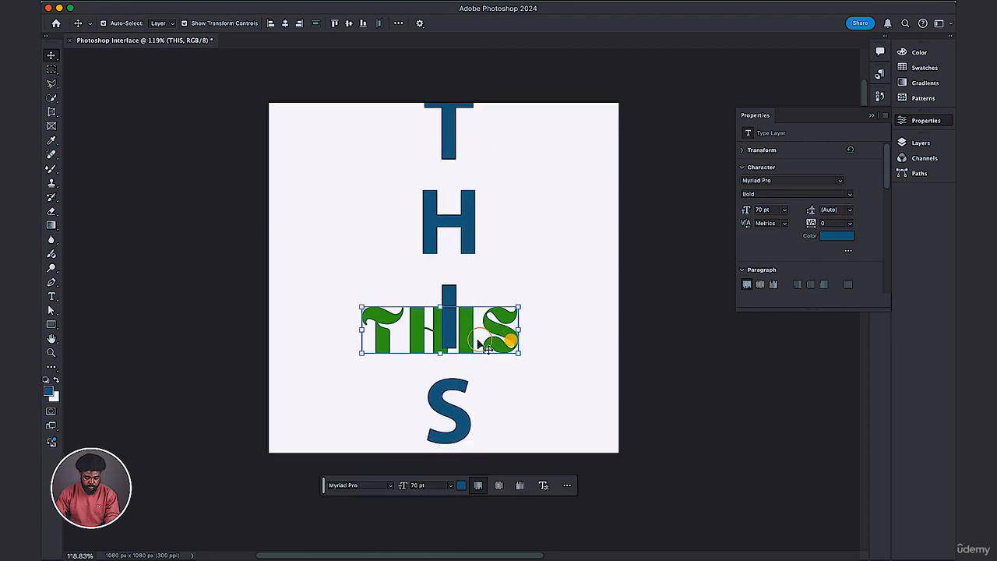
pyautogui.moveTo(481, 343); pyautogui.dragTo(516, 249)
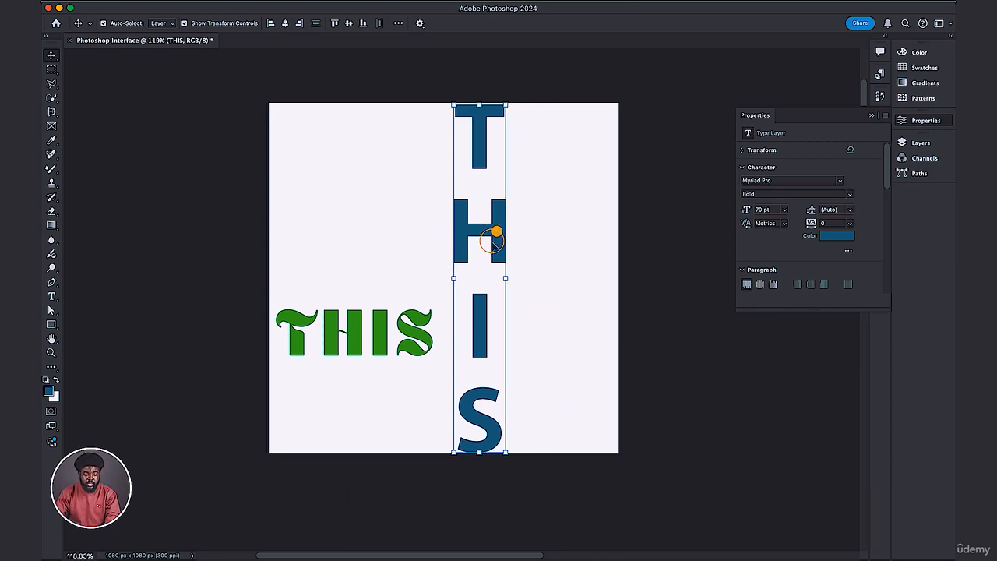
pyautogui.moveTo(496, 232)
pyautogui.mouseDown()
pyautogui.moveTo(512, 245)
pyautogui.moveTo(510, 227)
pyautogui.moveTo(508, 238)
pyautogui.mouseUp()
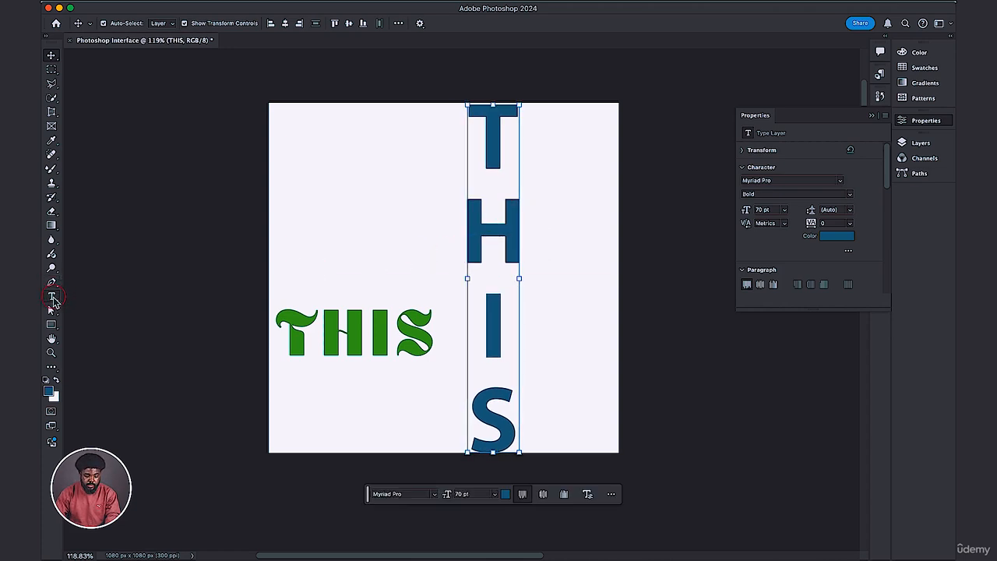
# - Edit the green horizontal text, replacing "TH" with a lowercase f and adding a lowercase h at the end
pyautogui.click(51, 296)
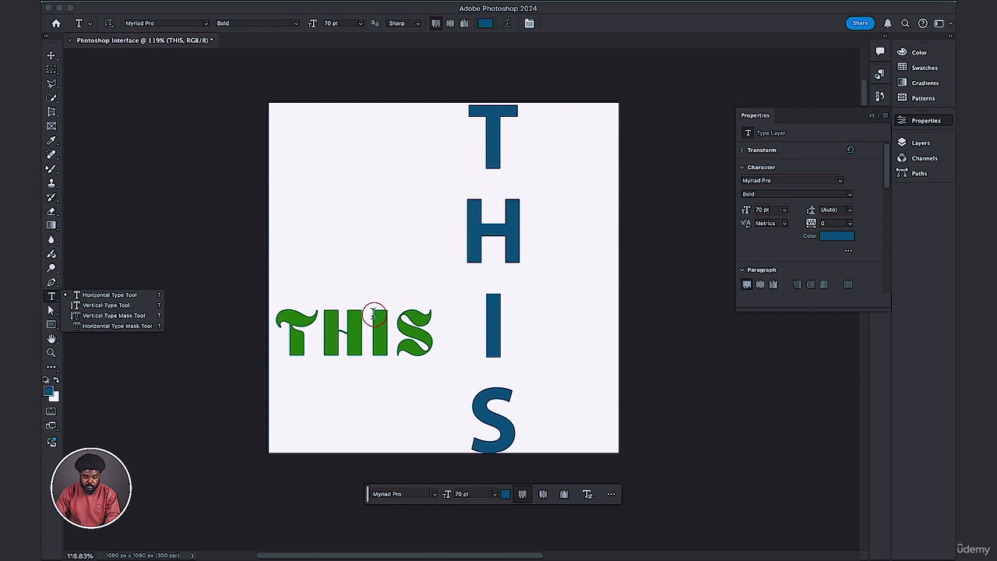
pyautogui.click(368, 336)
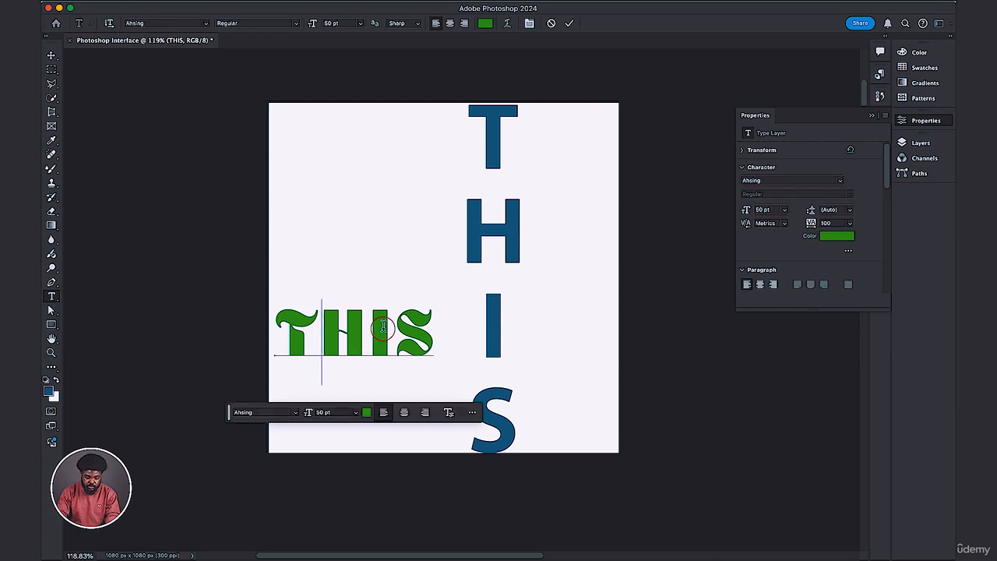
pyautogui.press('Delete')
pyautogui.press('Left')
pyautogui.press('Delete')
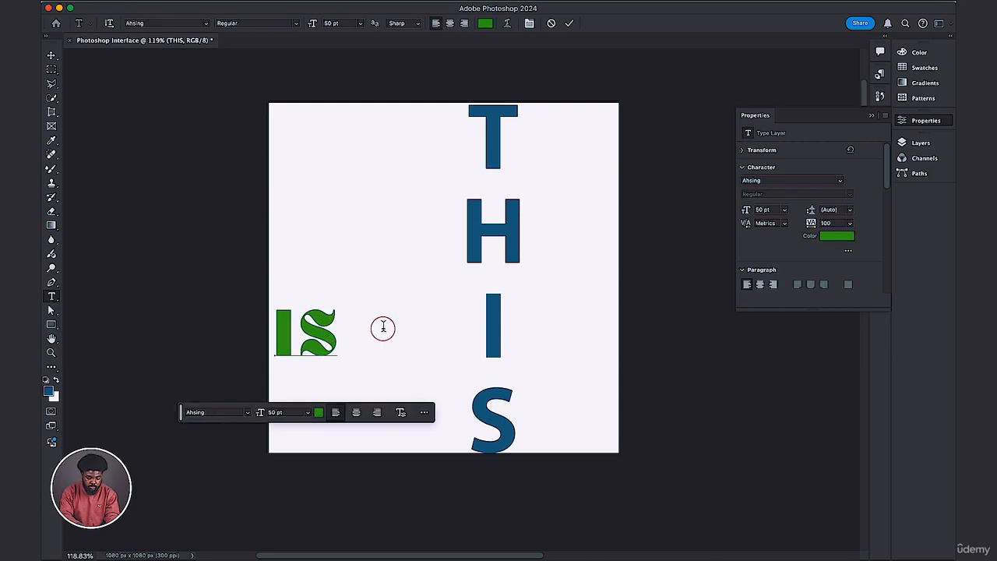
pyautogui.write('F')
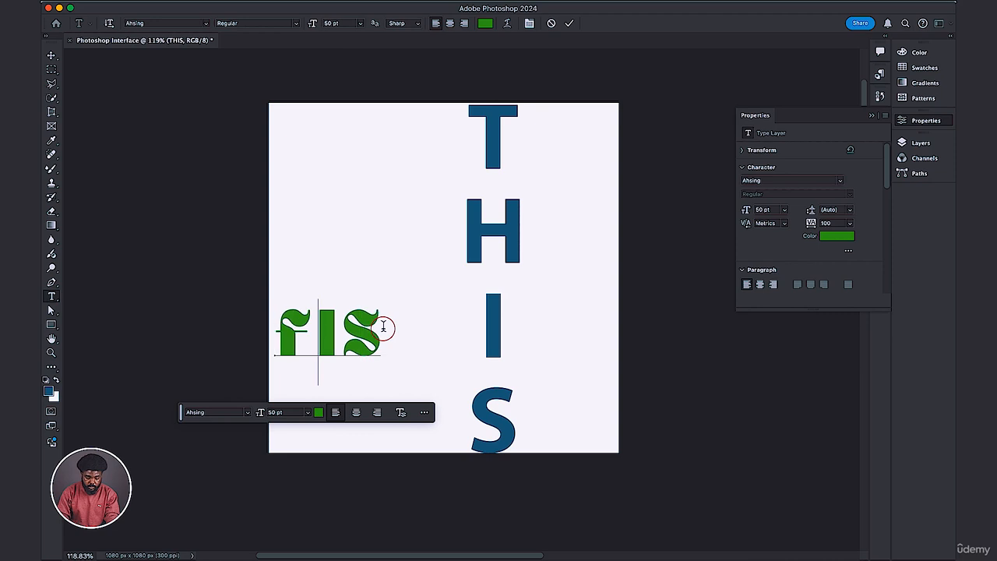
pyautogui.press('Right')
pyautogui.press('Right')
pyautogui.write('H')
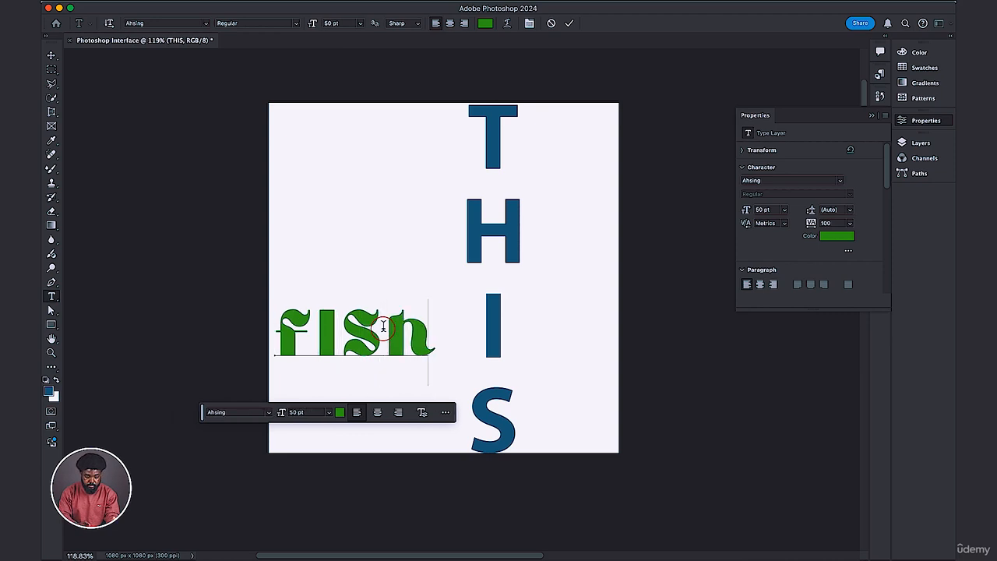
# - Replace the lowercase letters with capitals to read "FISH", commit the text and move it to the upper left of the canvas
pyautogui.press('BackSpace')
pyautogui.write('H')
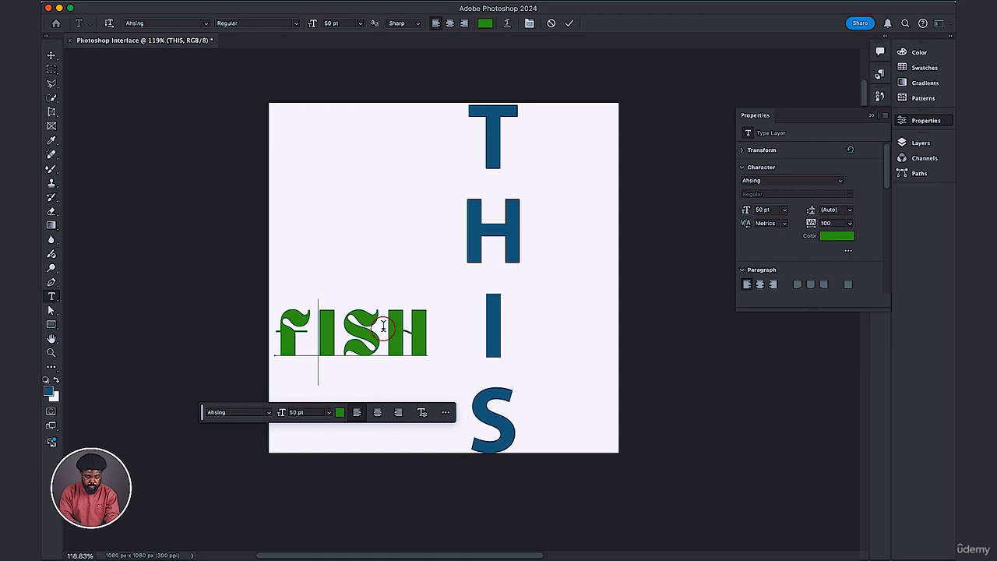
pyautogui.press('BackSpace')
pyautogui.write('F')
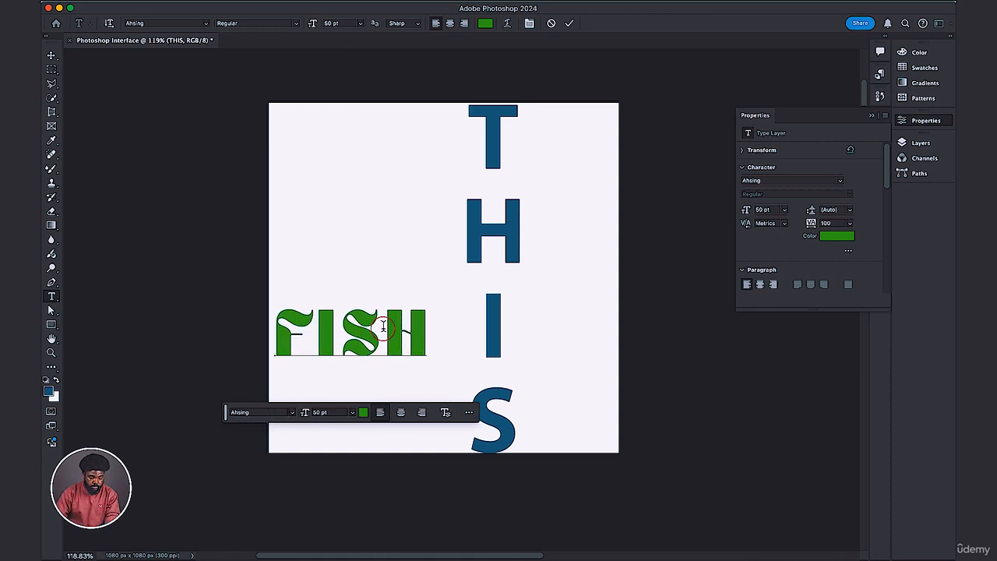
pyautogui.click(569, 23)
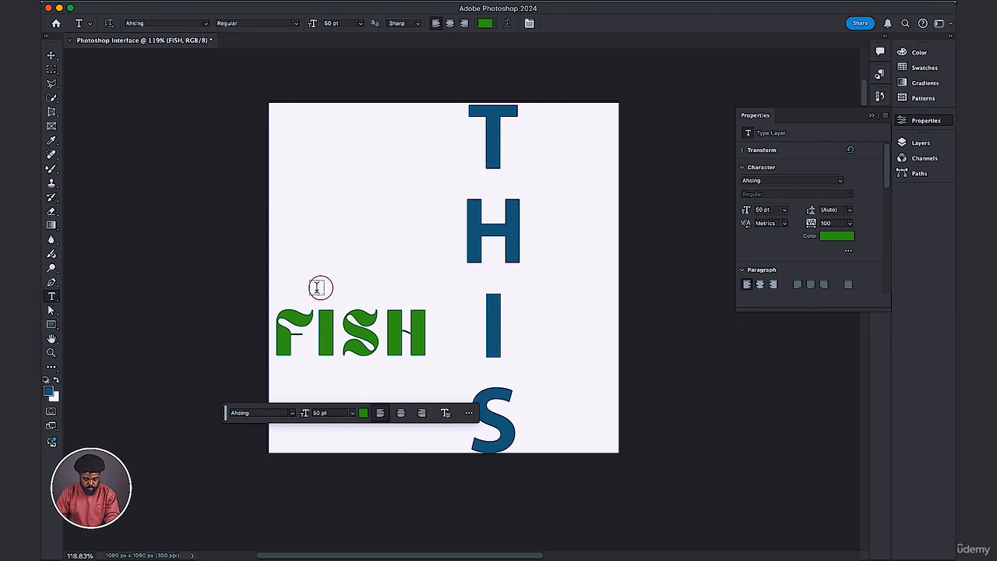
pyautogui.press('v')
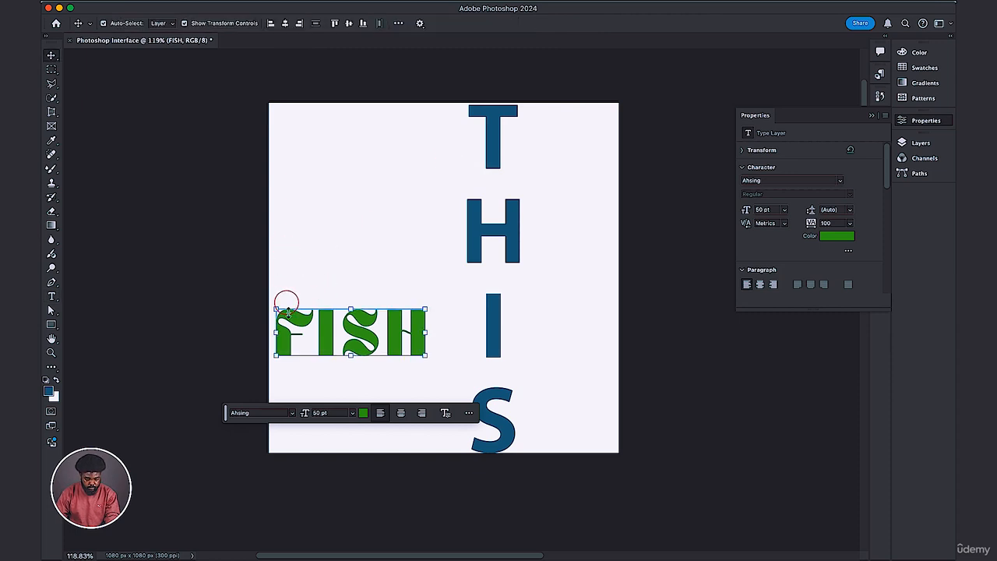
pyautogui.moveTo(301, 319); pyautogui.dragTo(330, 169)
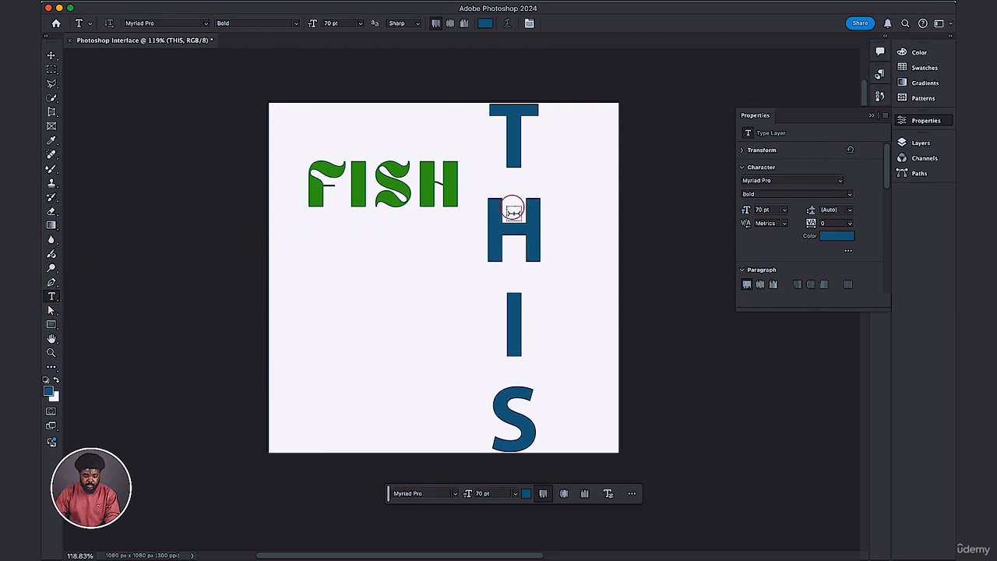
# - Try extra letters after the T in the vertical "THIS", then delete them and the T to leave "HIS"
pyautogui.click(511, 212)
pyautogui.click(481, 209)
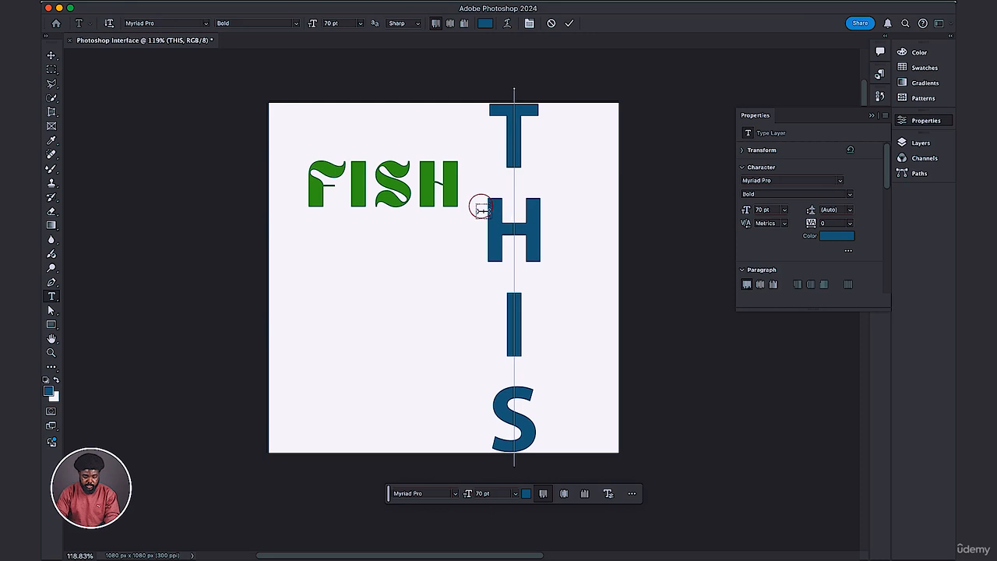
pyautogui.write('k')
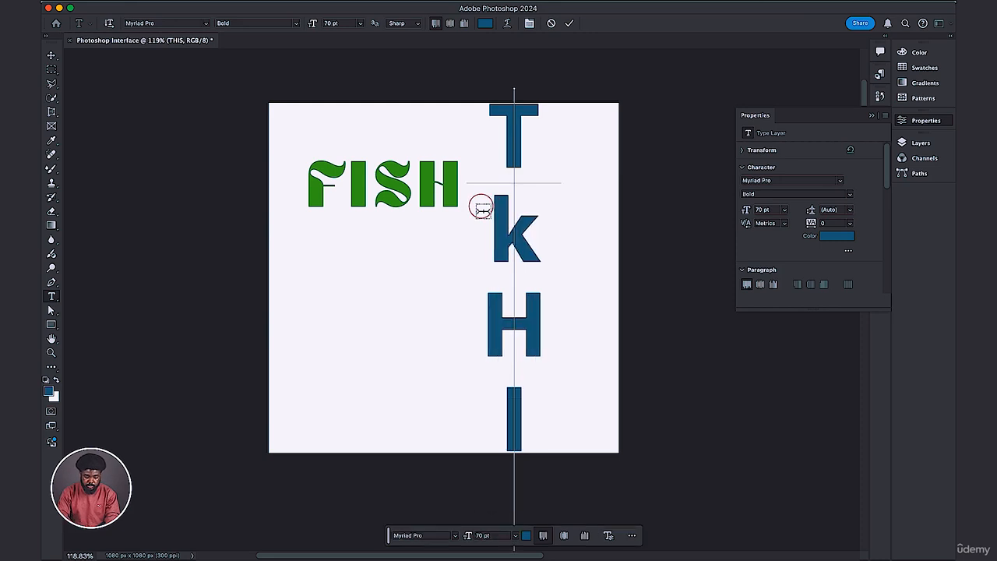
pyautogui.press('BackSpace')
pyautogui.write('O')
pyautogui.press('BackSpace')
pyautogui.press('BackSpace')
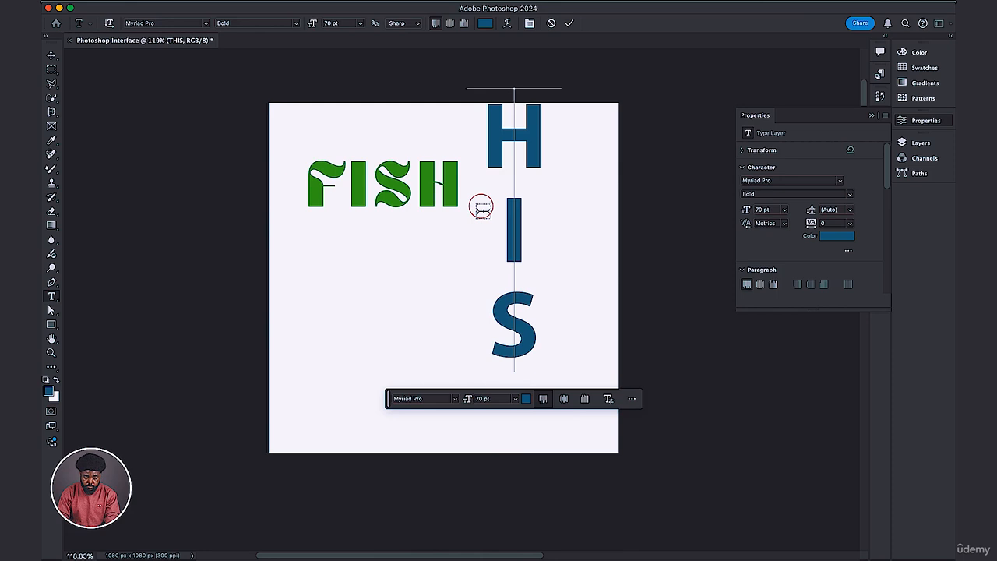
# - Add a capital O at the end of the vertical text so it reads "HISO" and commit the edit
pyautogui.press('Down')
pyautogui.press('Down')
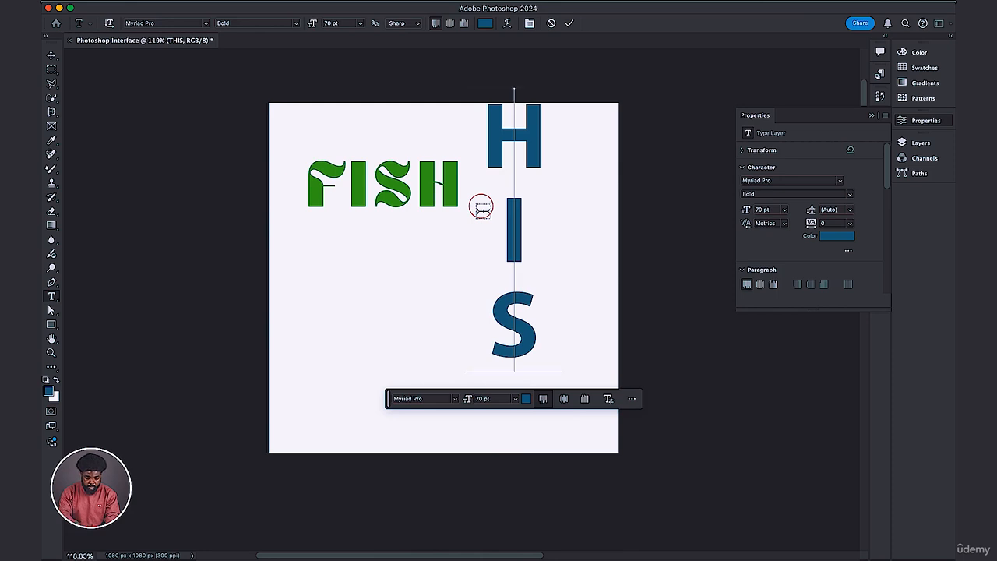
pyautogui.write('h')
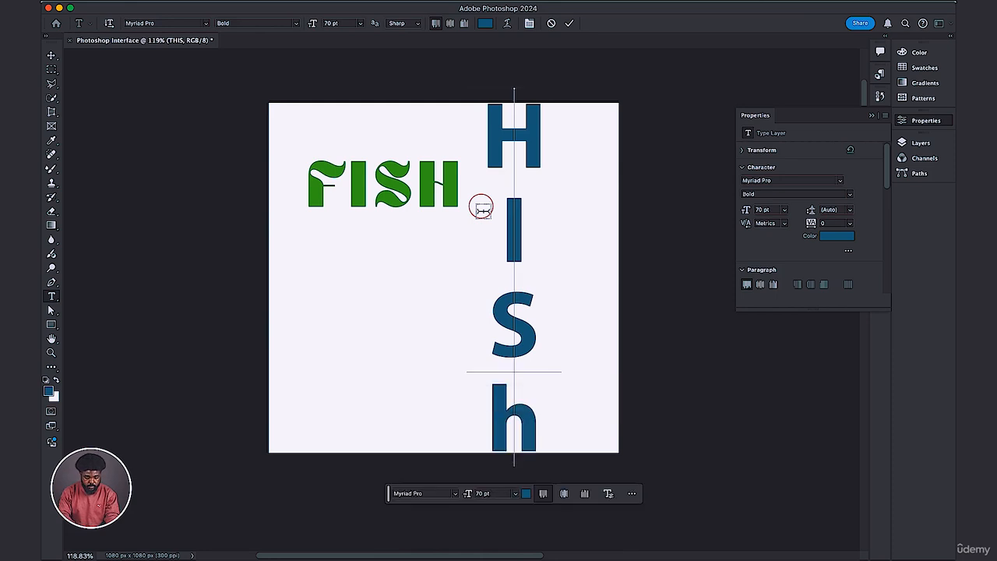
pyautogui.press('BackSpace')
pyautogui.write('O')
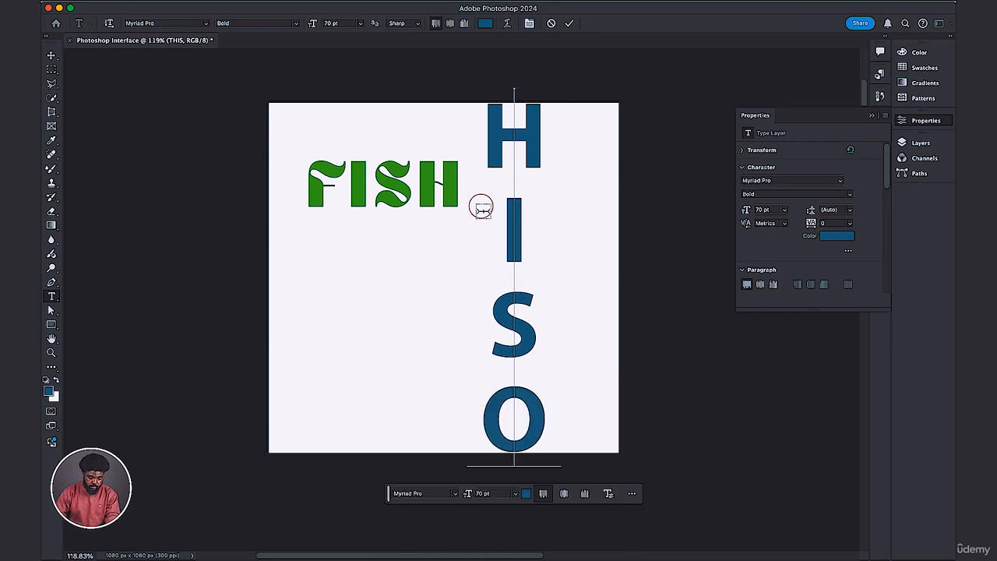
pyautogui.click(433, 220)
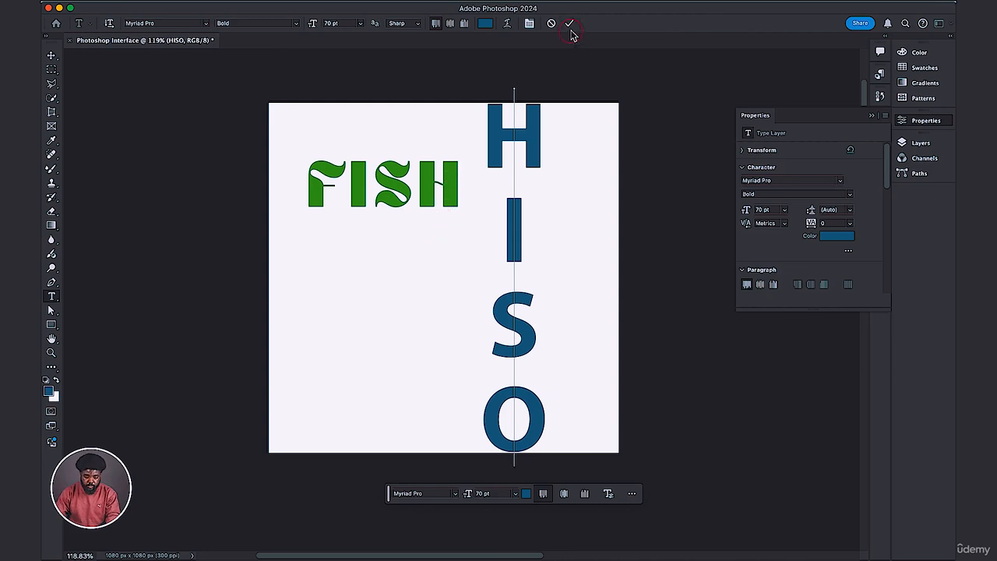
pyautogui.click(571, 26)
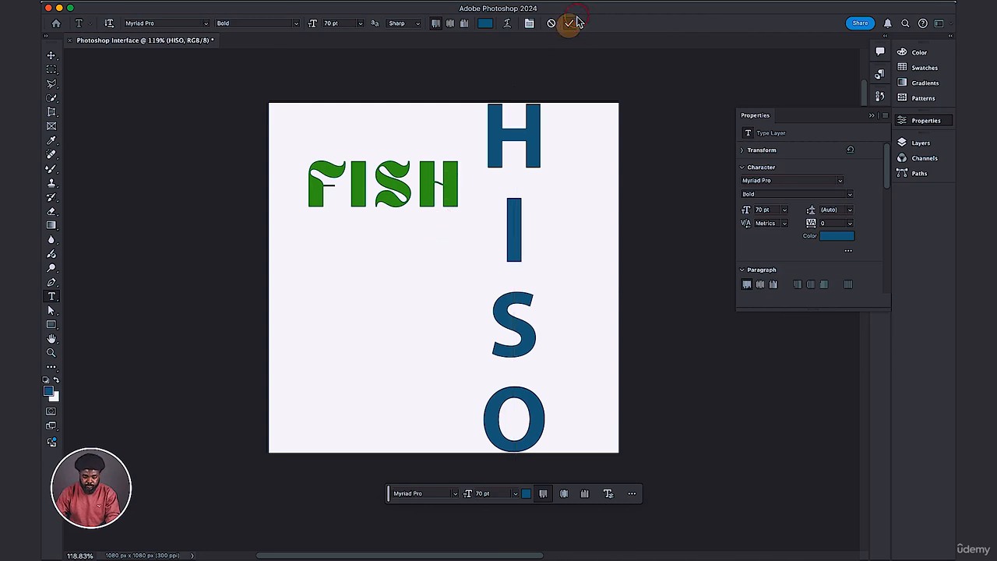
# - Shift the vertical "HISO" slightly left, closer to "FISH", with the Move tool
pyautogui.keyDown('super'); pyautogui.moveTo(444, 176); pyautogui.dragTo(444, 149); pyautogui.keyUp('super')
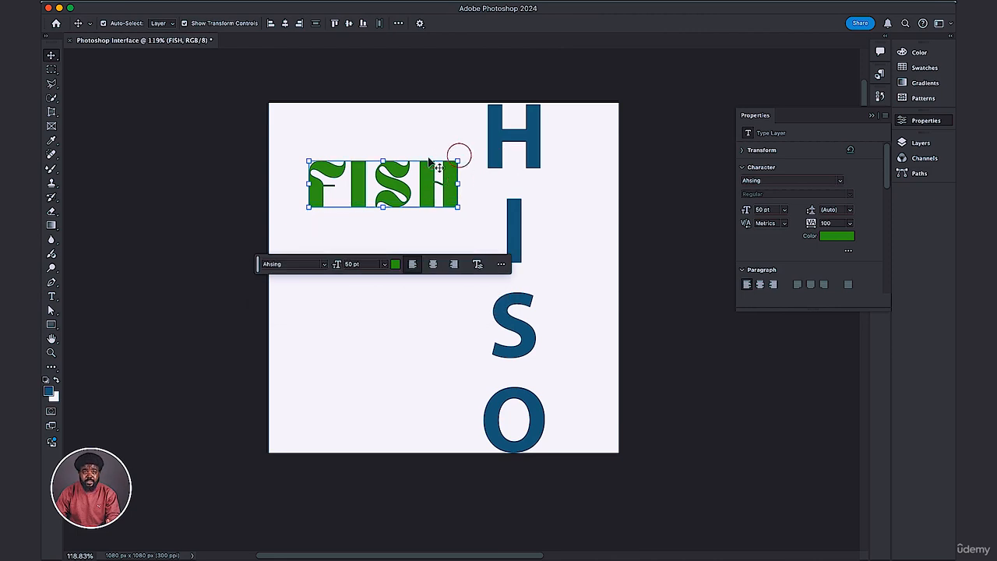
pyautogui.moveTo(510, 144)
pyautogui.mouseDown()
pyautogui.moveTo(496, 147)
pyautogui.moveTo(495, 135)
pyautogui.mouseUp()
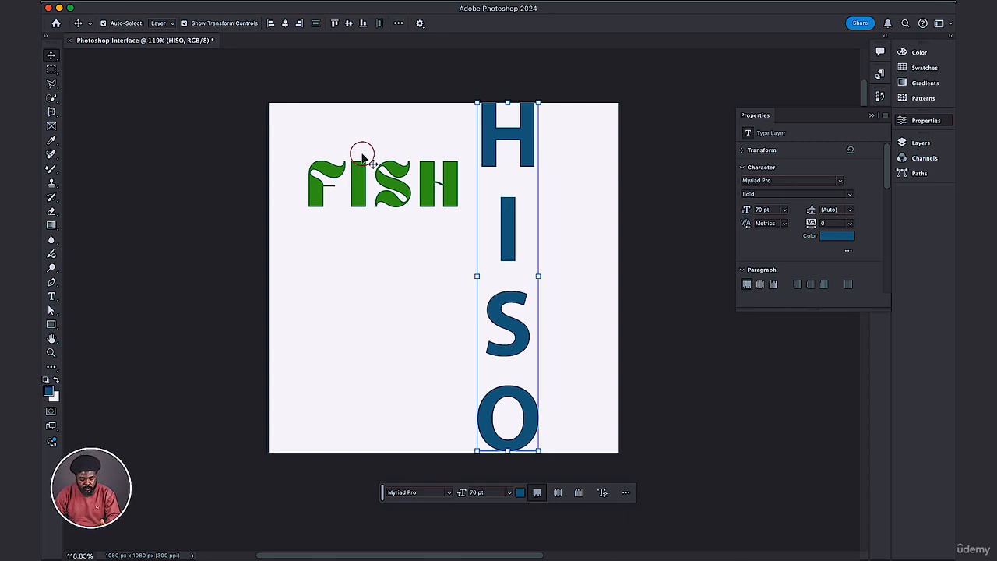
# - Switch back and forth between the Type tool and the Move tool, finishing with the Type tool active
pyautogui.press('t')
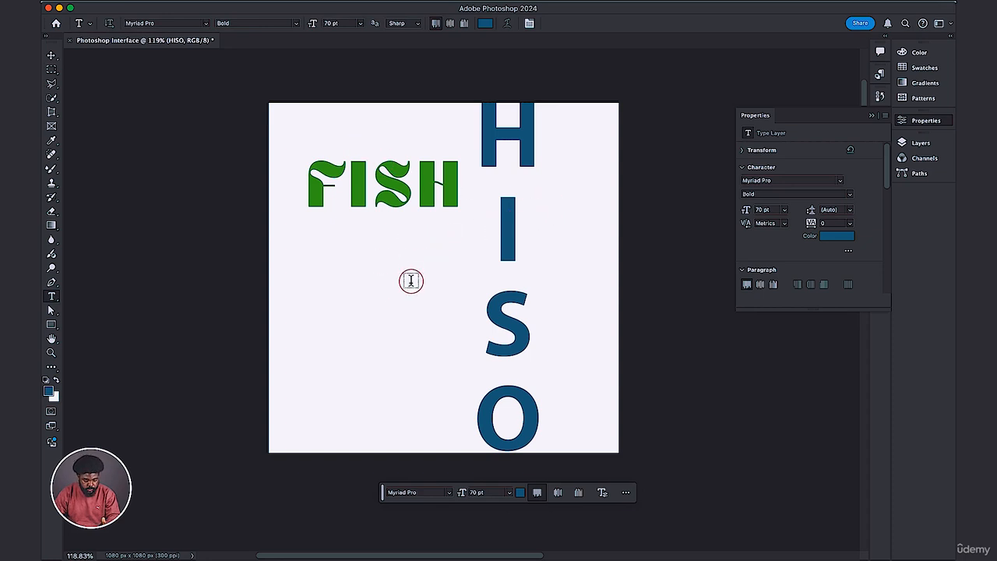
pyautogui.press('v')
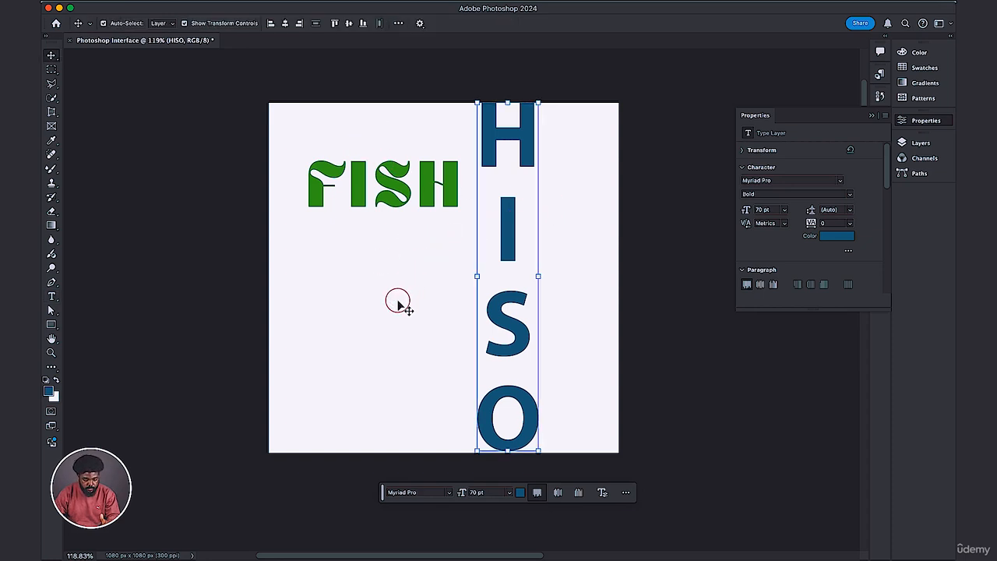
pyautogui.press('t')
pyautogui.press('v')
pyautogui.press('t')
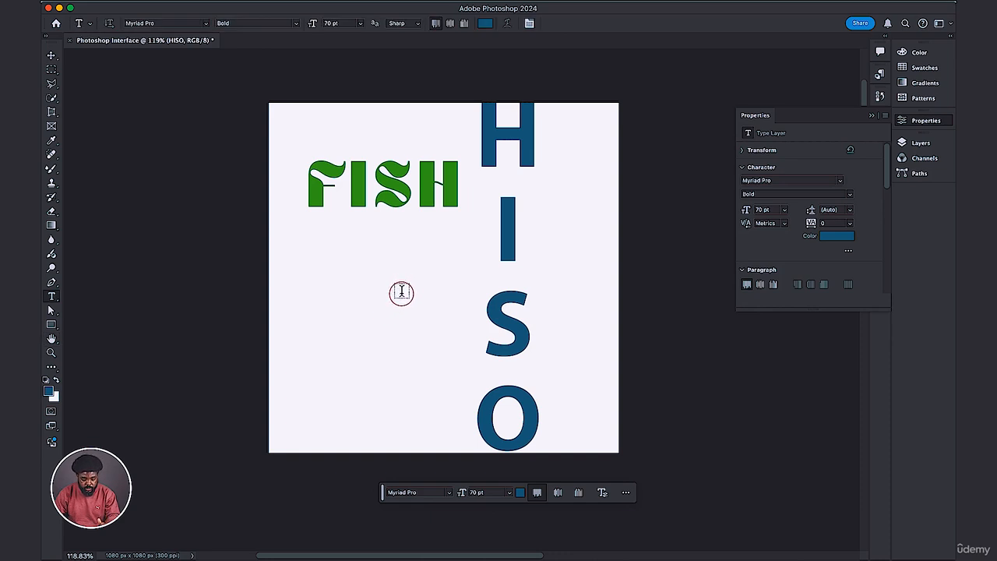
pyautogui.press('v')
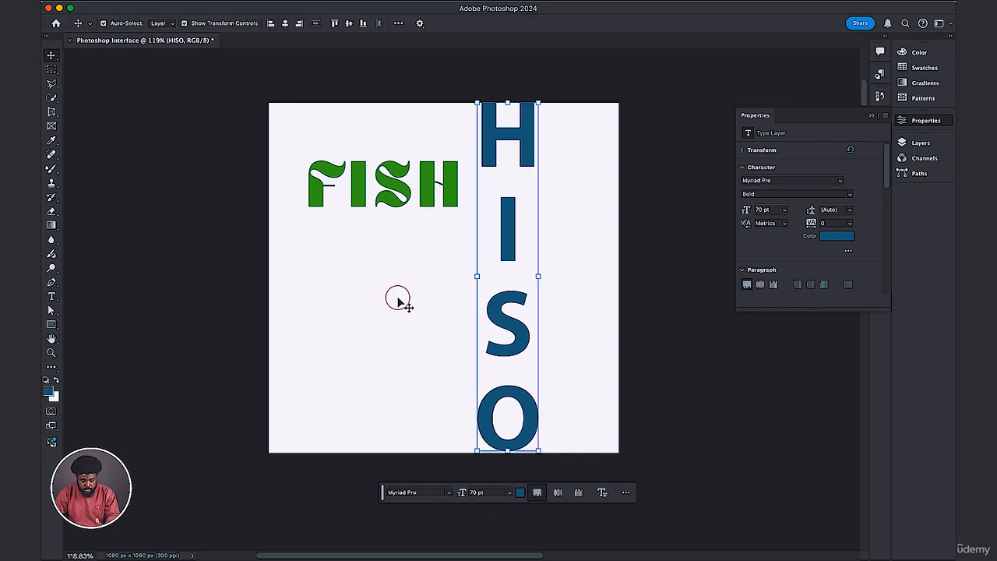
pyautogui.press('j')
pyautogui.press('t')
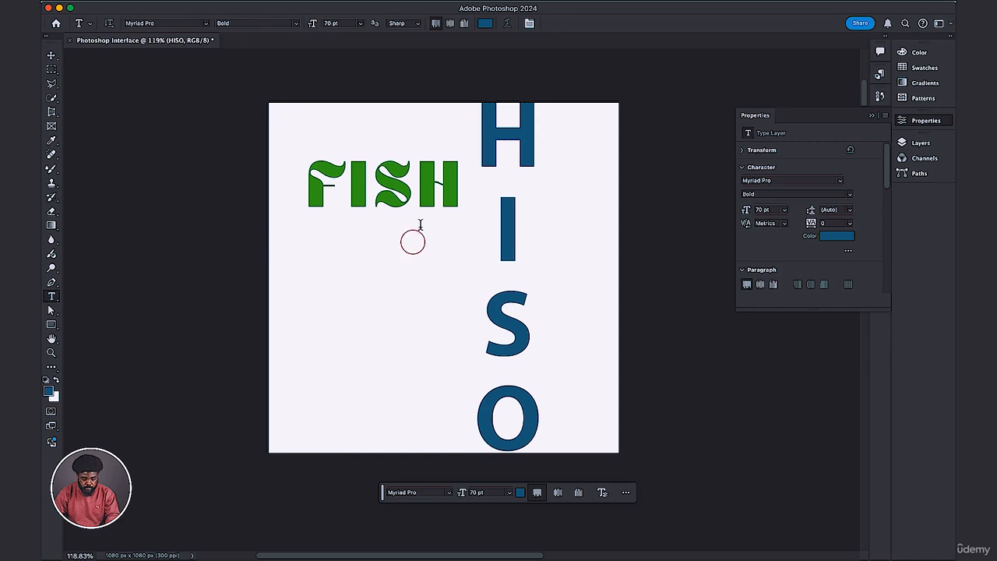